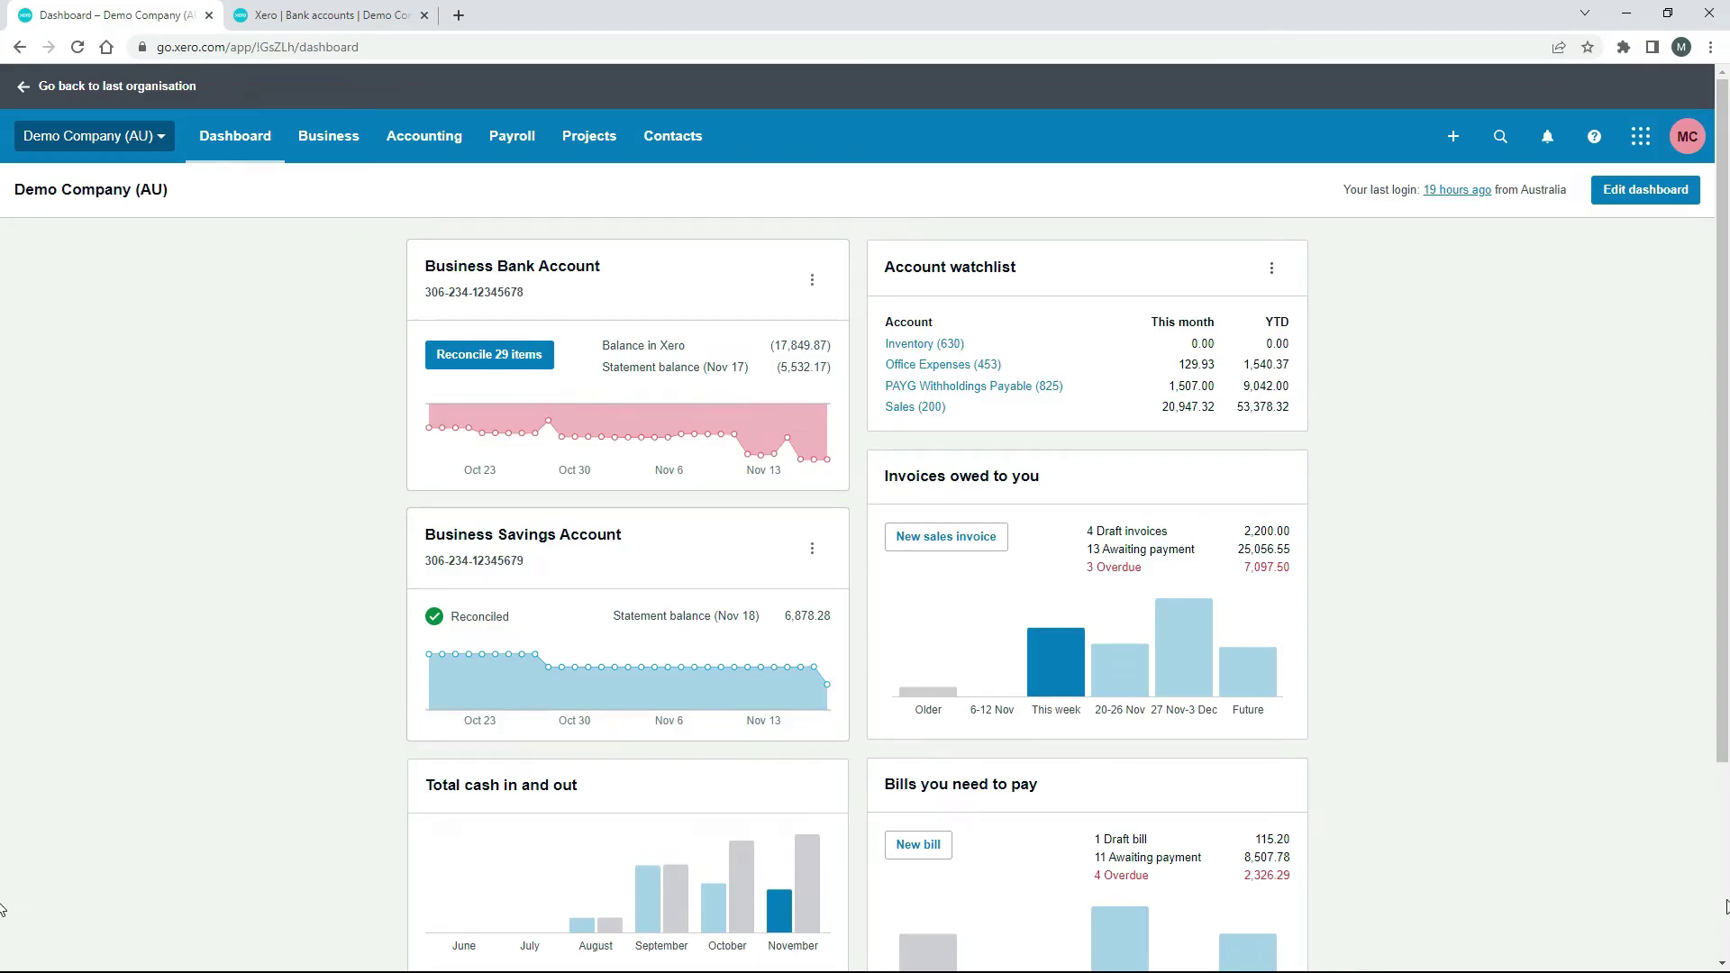
Filter invoices to Paid and open Kinnet & Jones invoice ORC1000 for 1,155.00
left_click(335, 139)
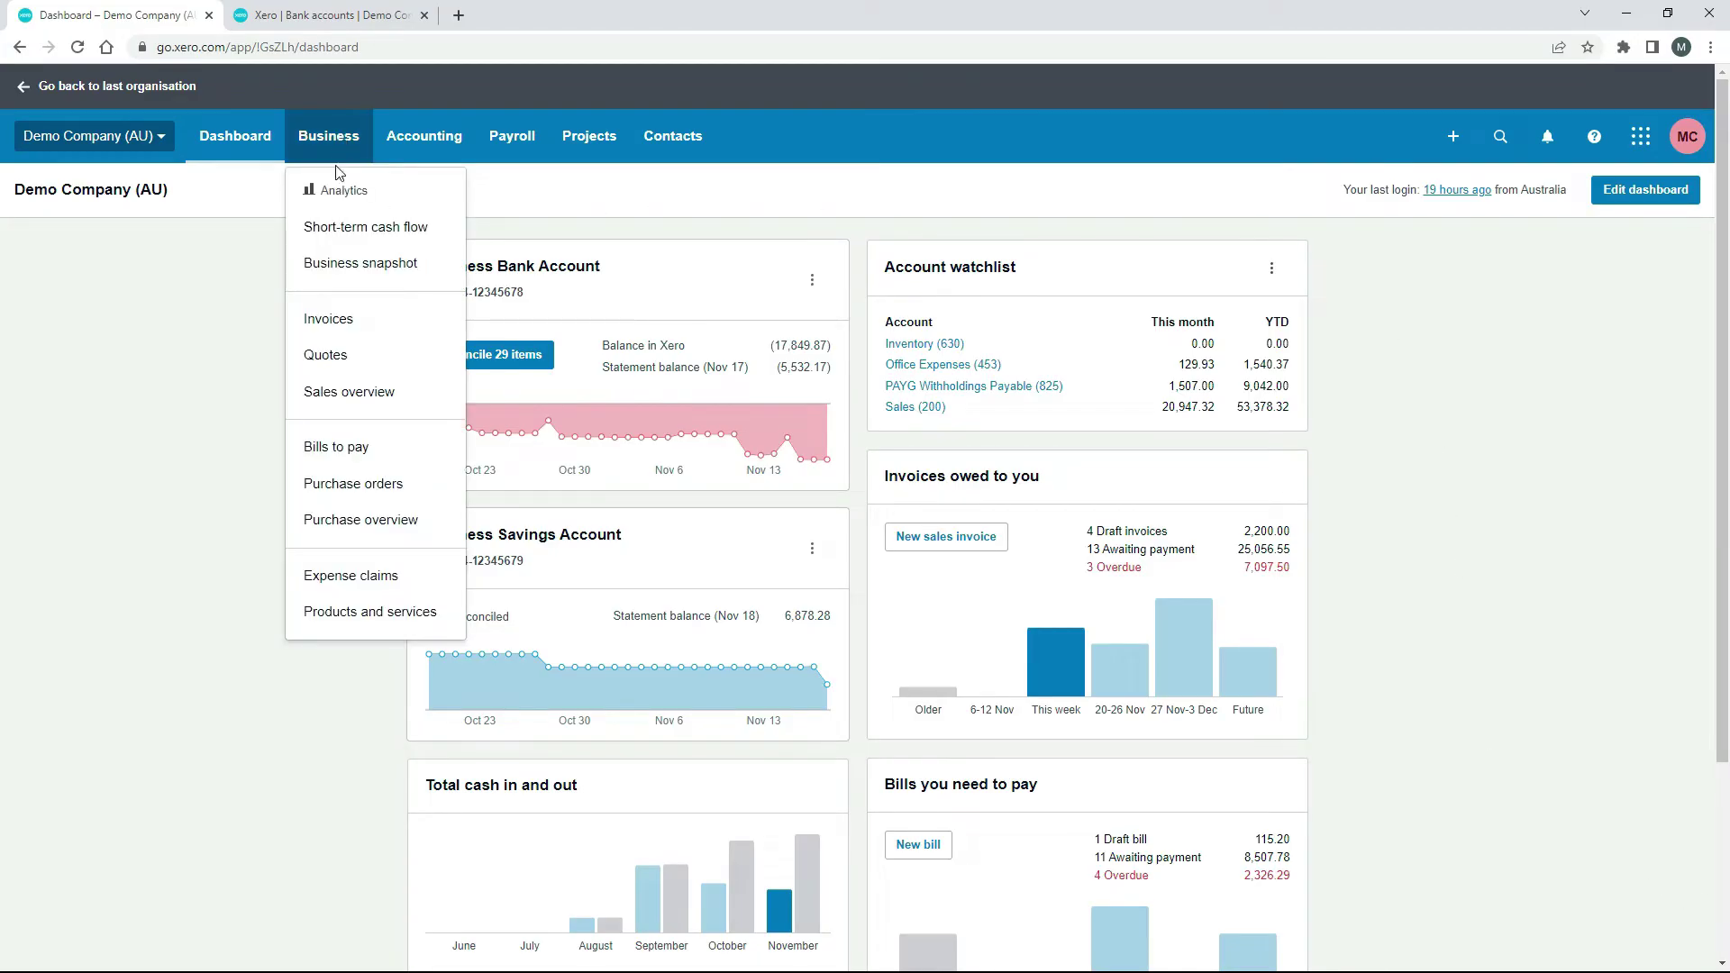
left_click(354, 333)
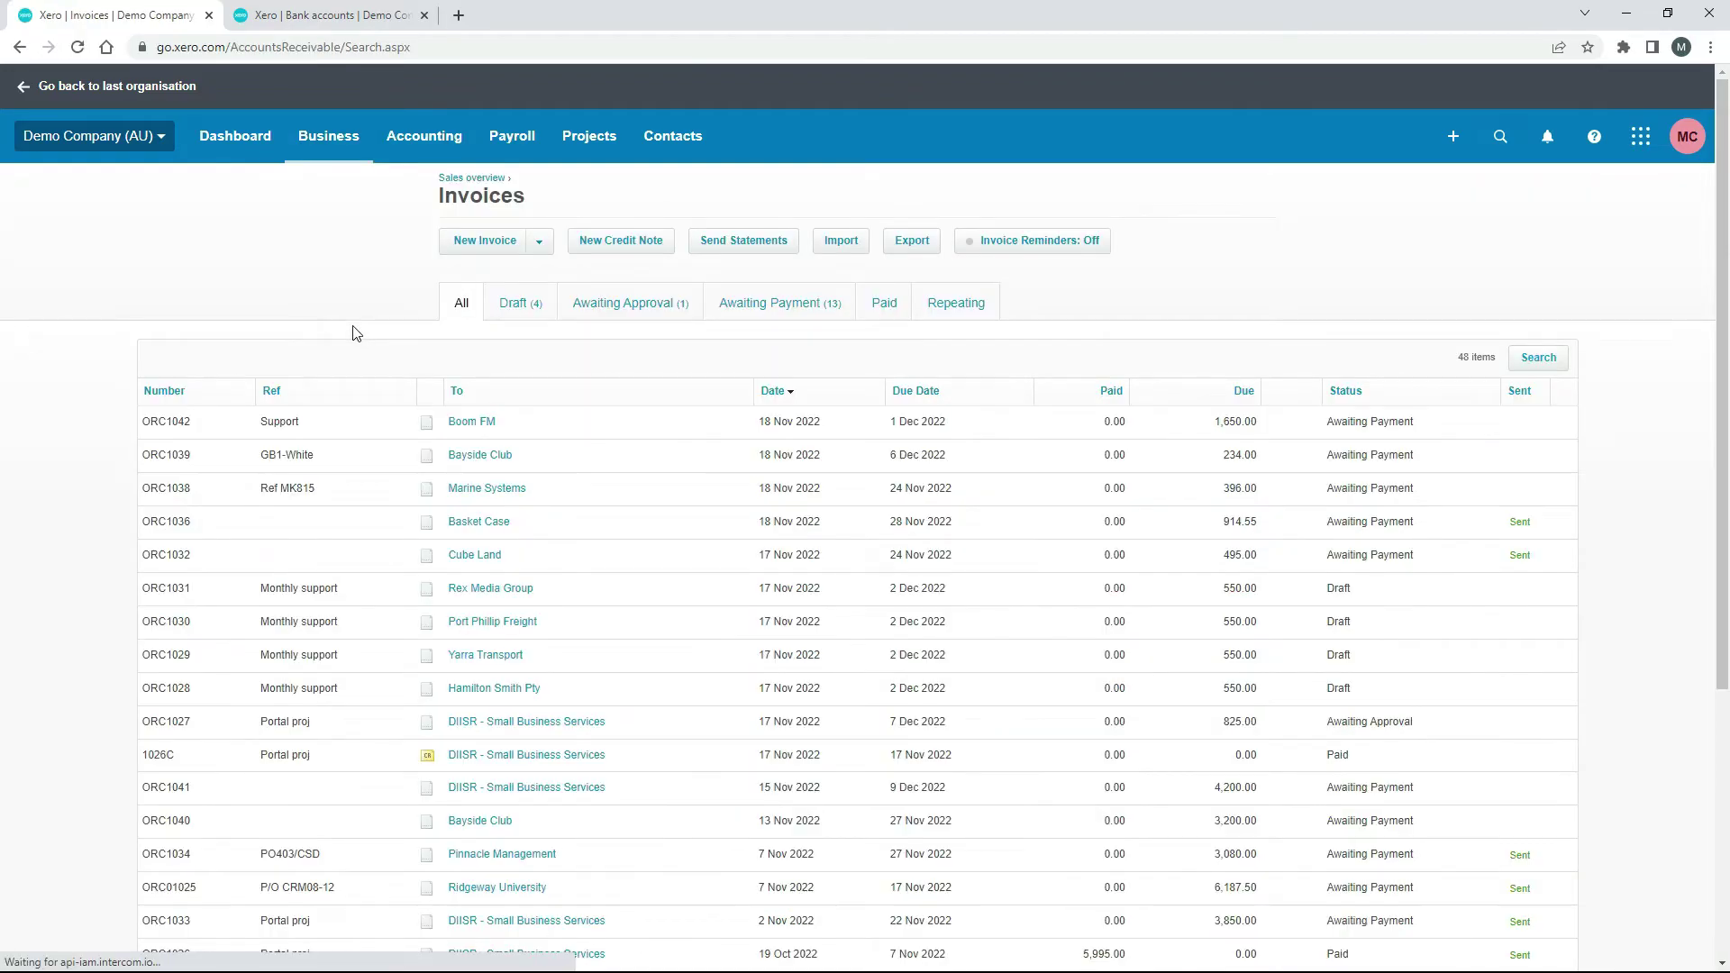
left_click(891, 312)
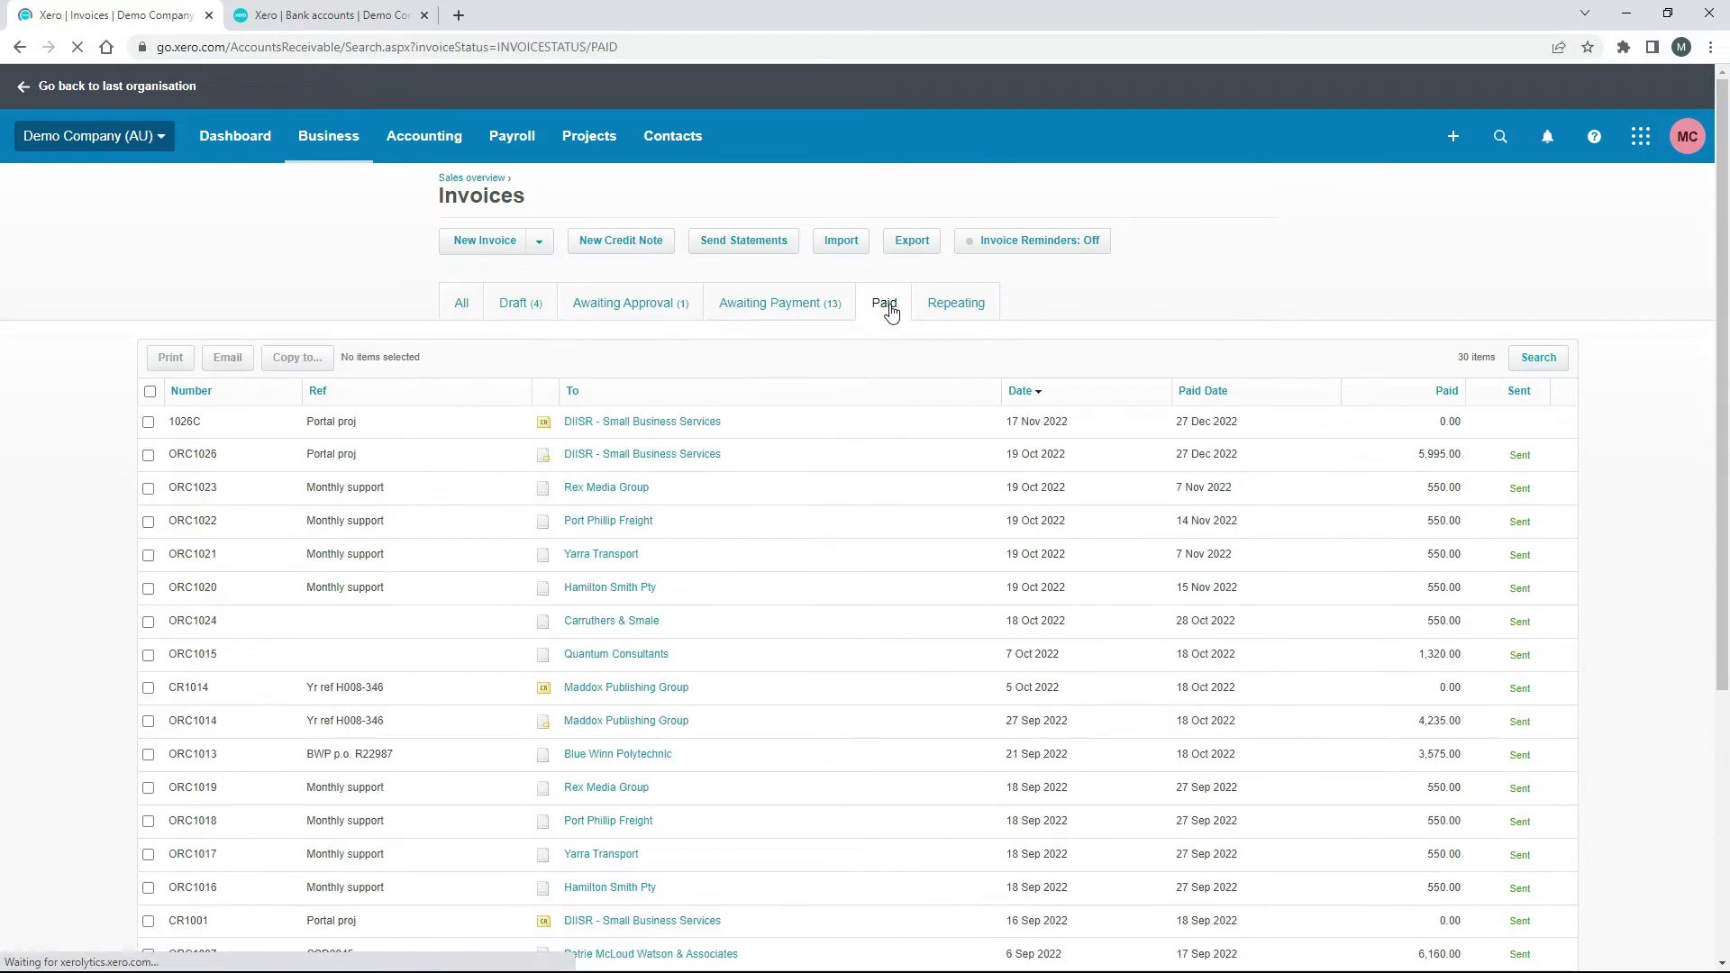
left_click_drag(1726, 334, 1726, 610)
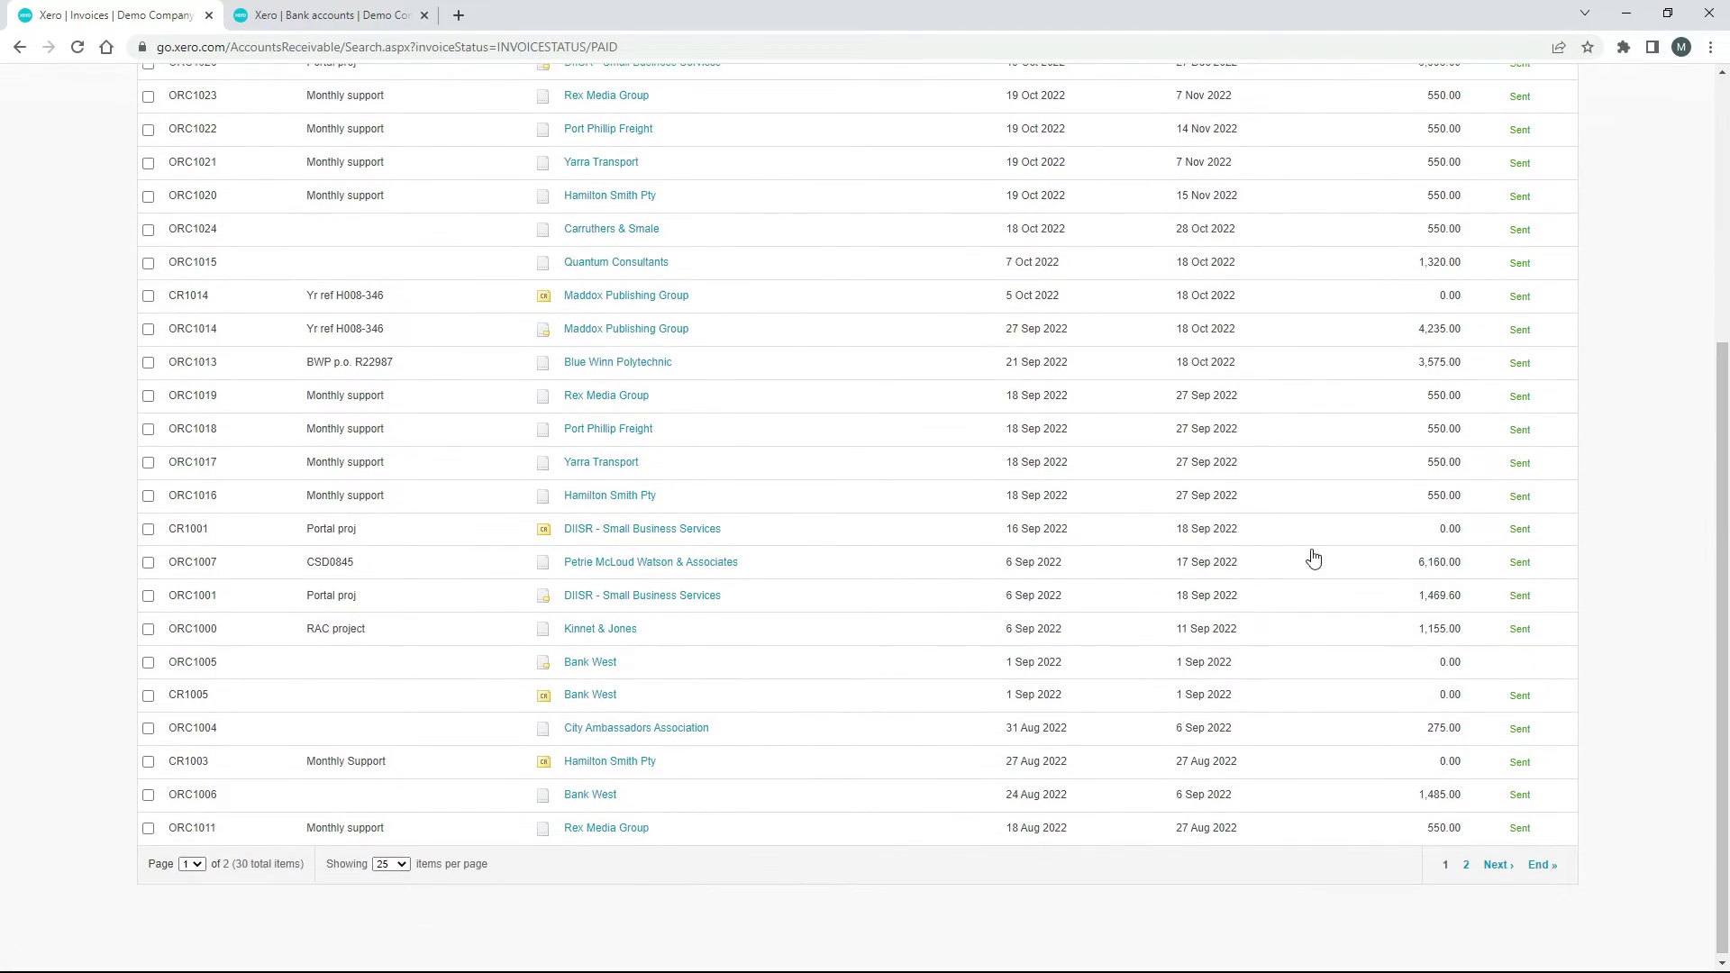
left_click(600, 633)
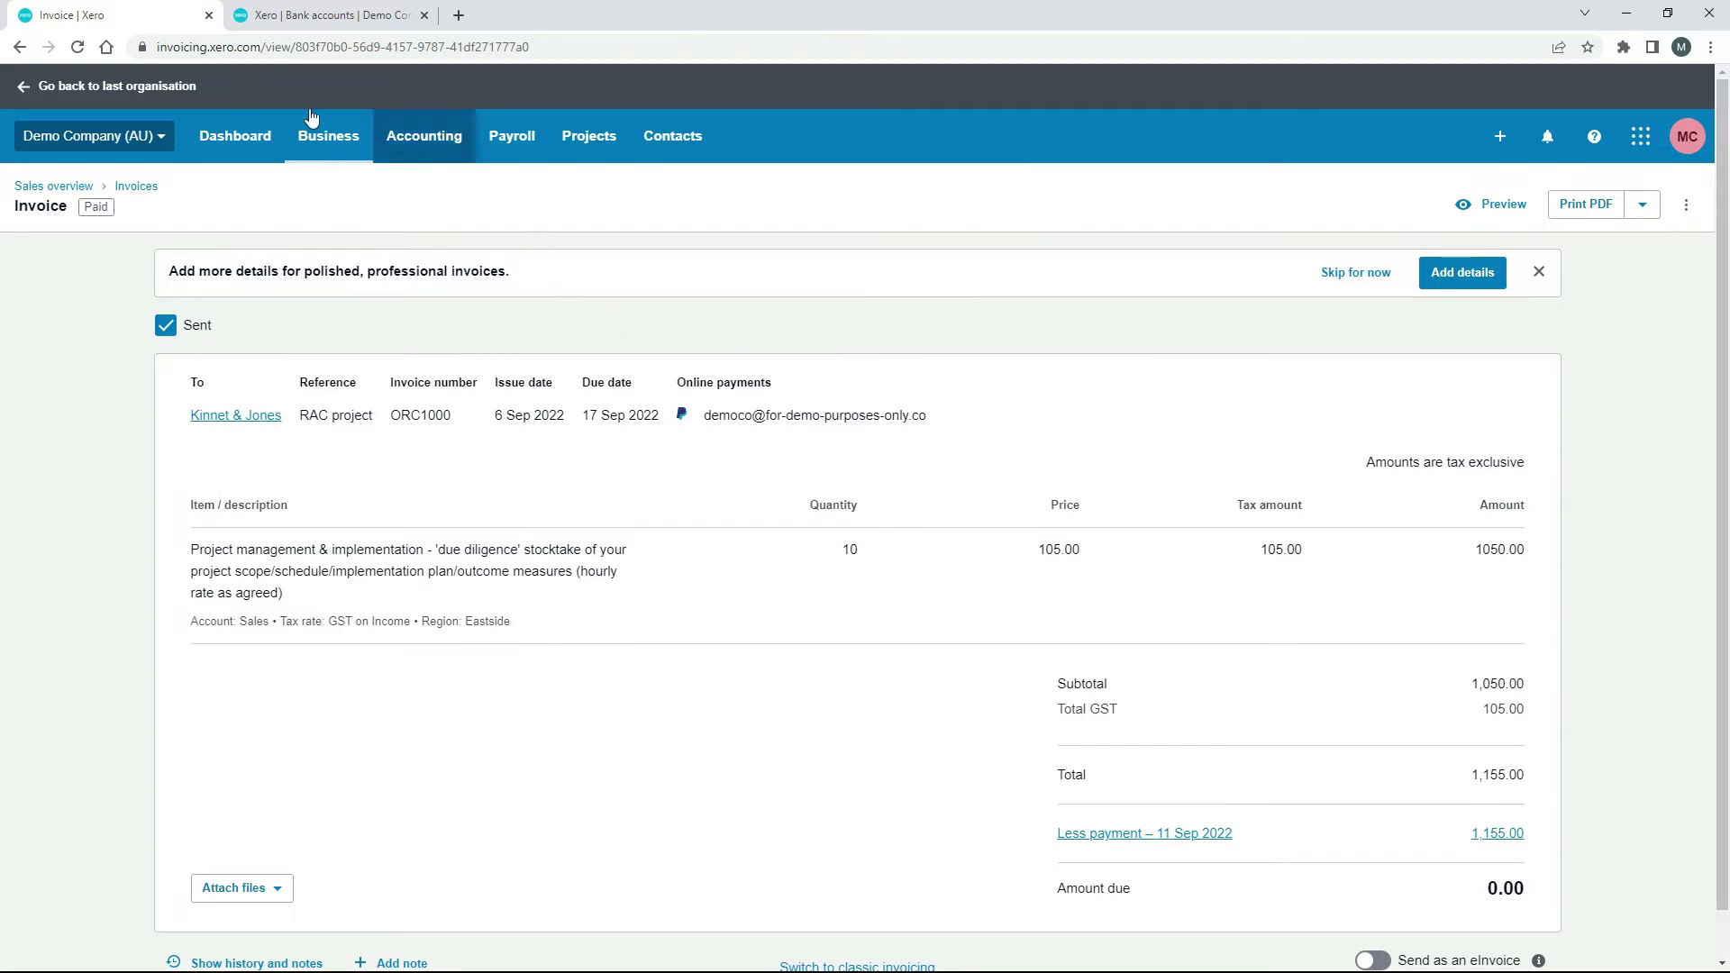
Open the 29-item Business Bank Account reconciliation and compare its 1,155.00 Kinnet & Jones line with ORC1000
left_click(326, 15)
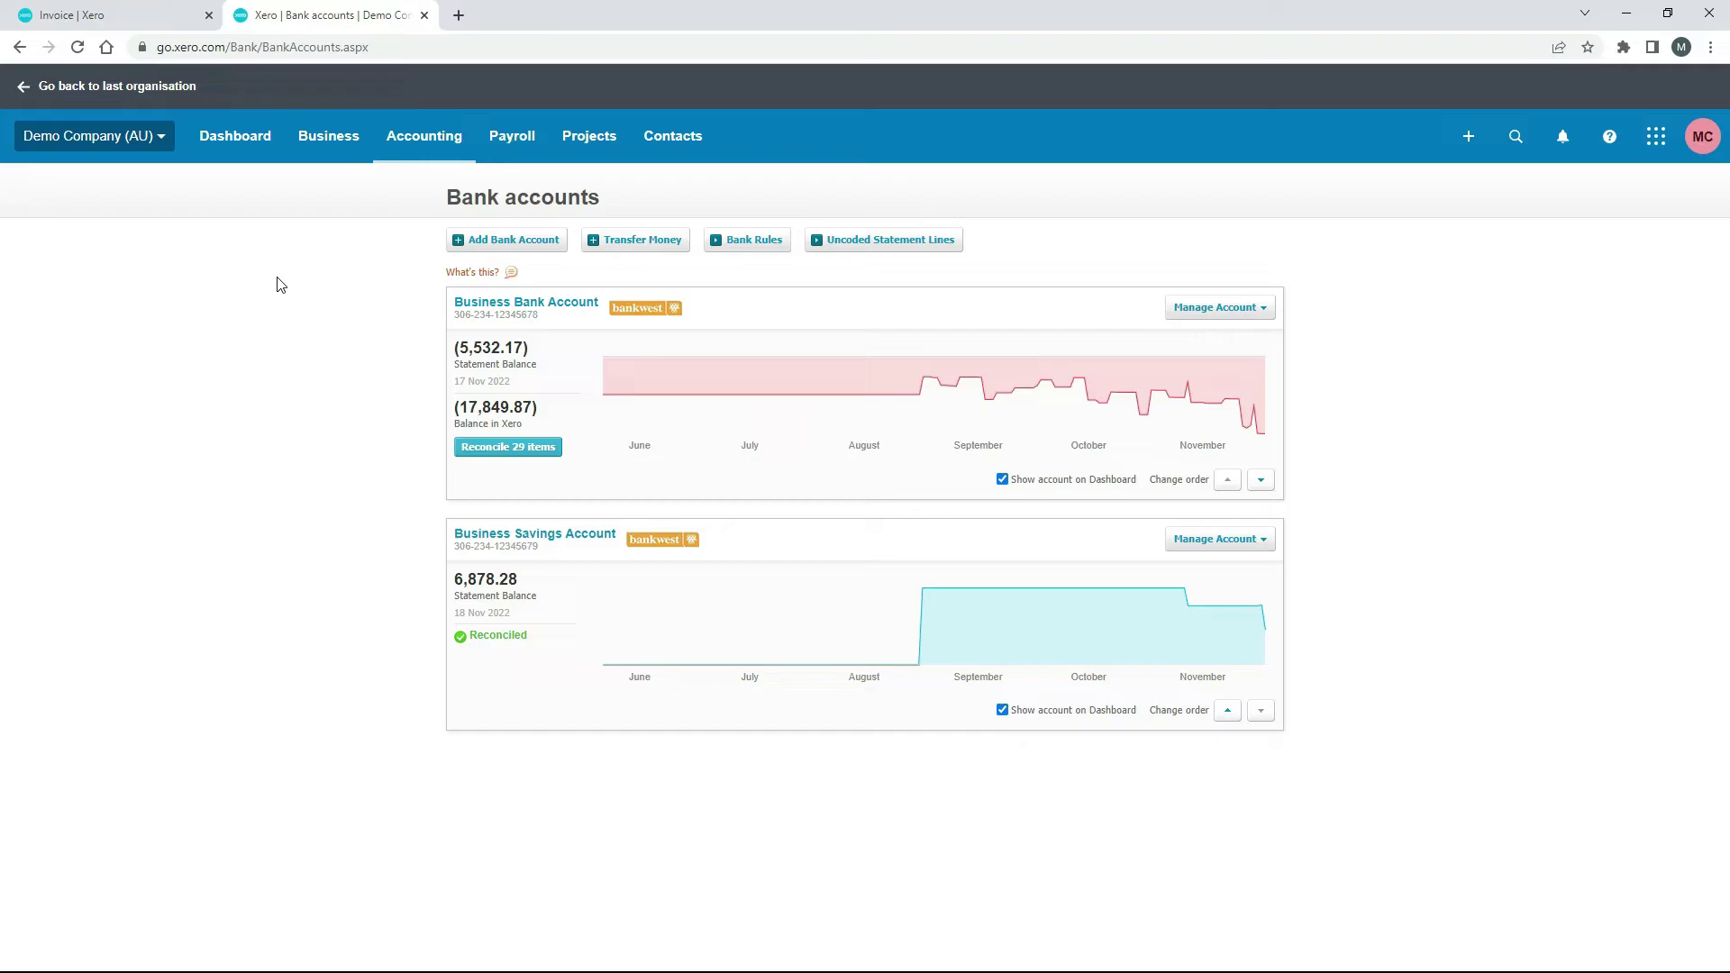
left_click(502, 448)
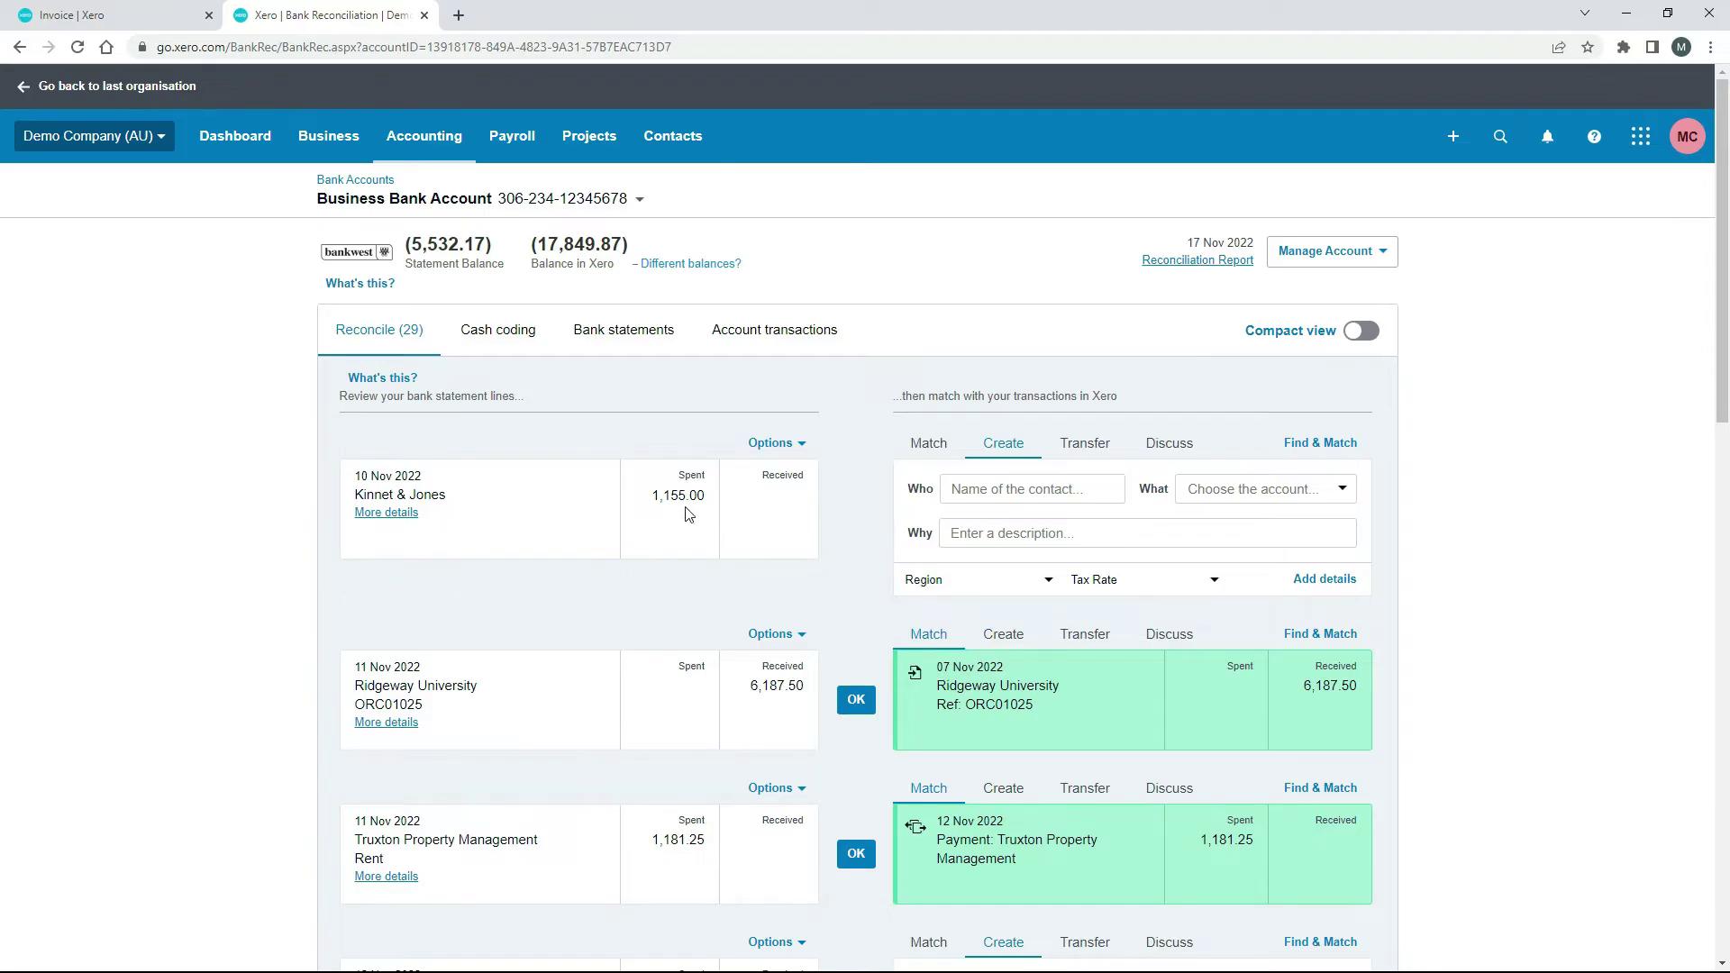
left_click(137, 17)
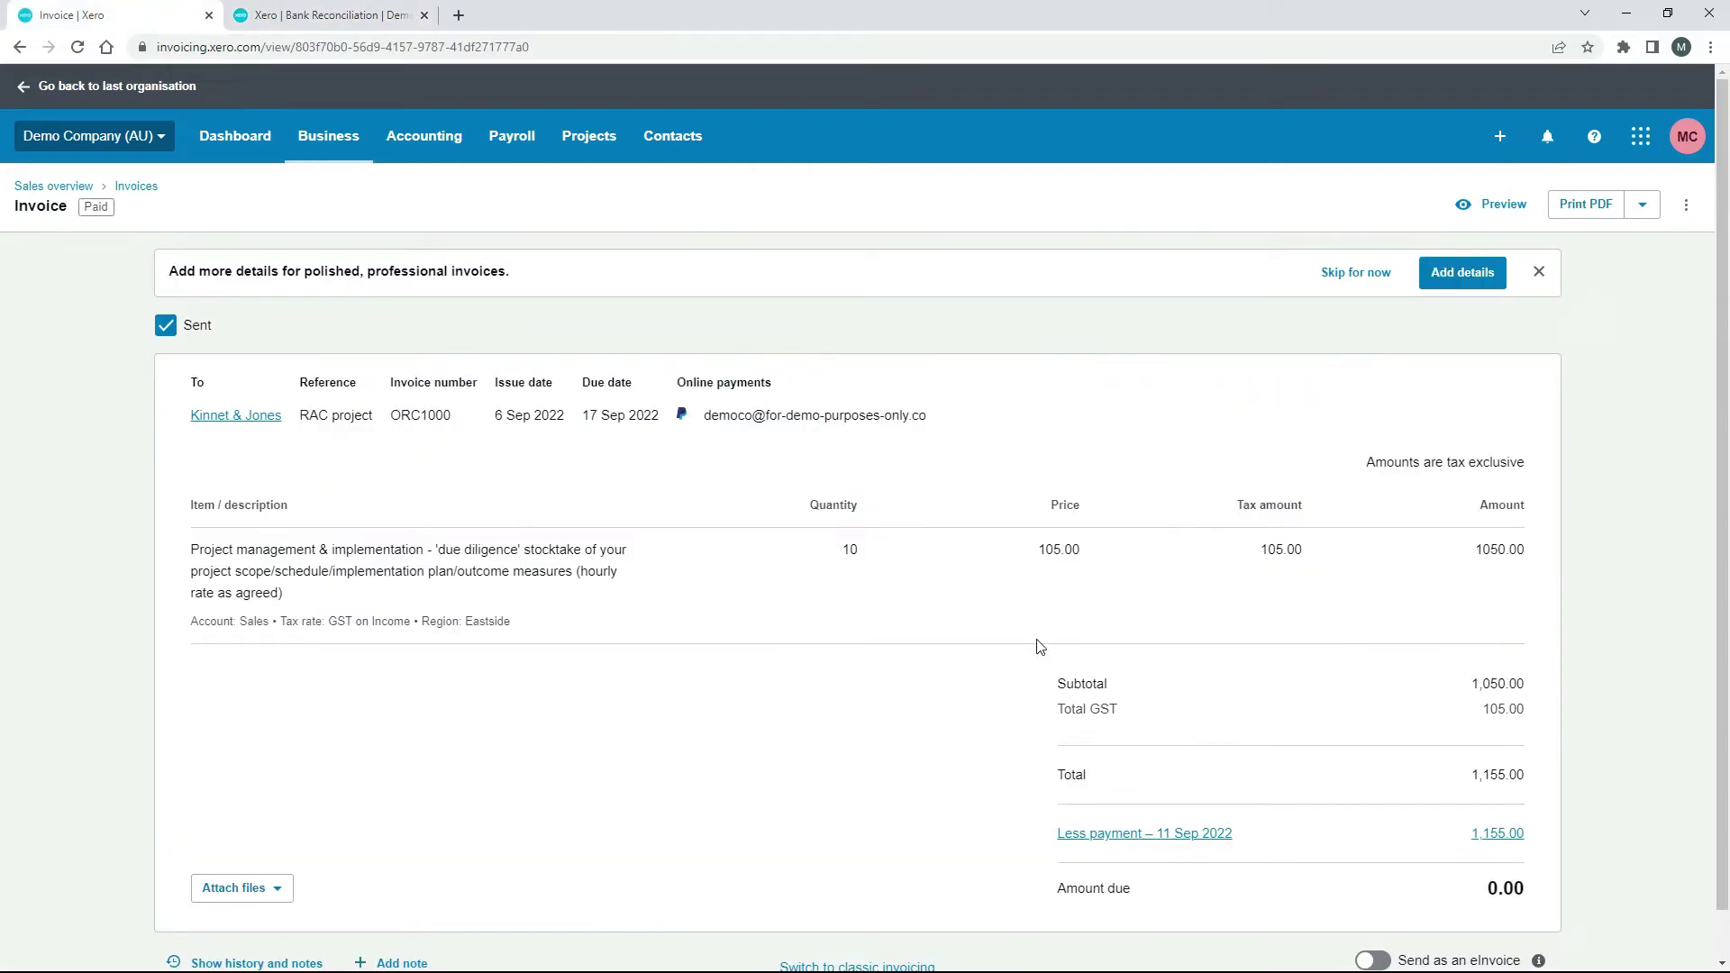
left_click(382, 22)
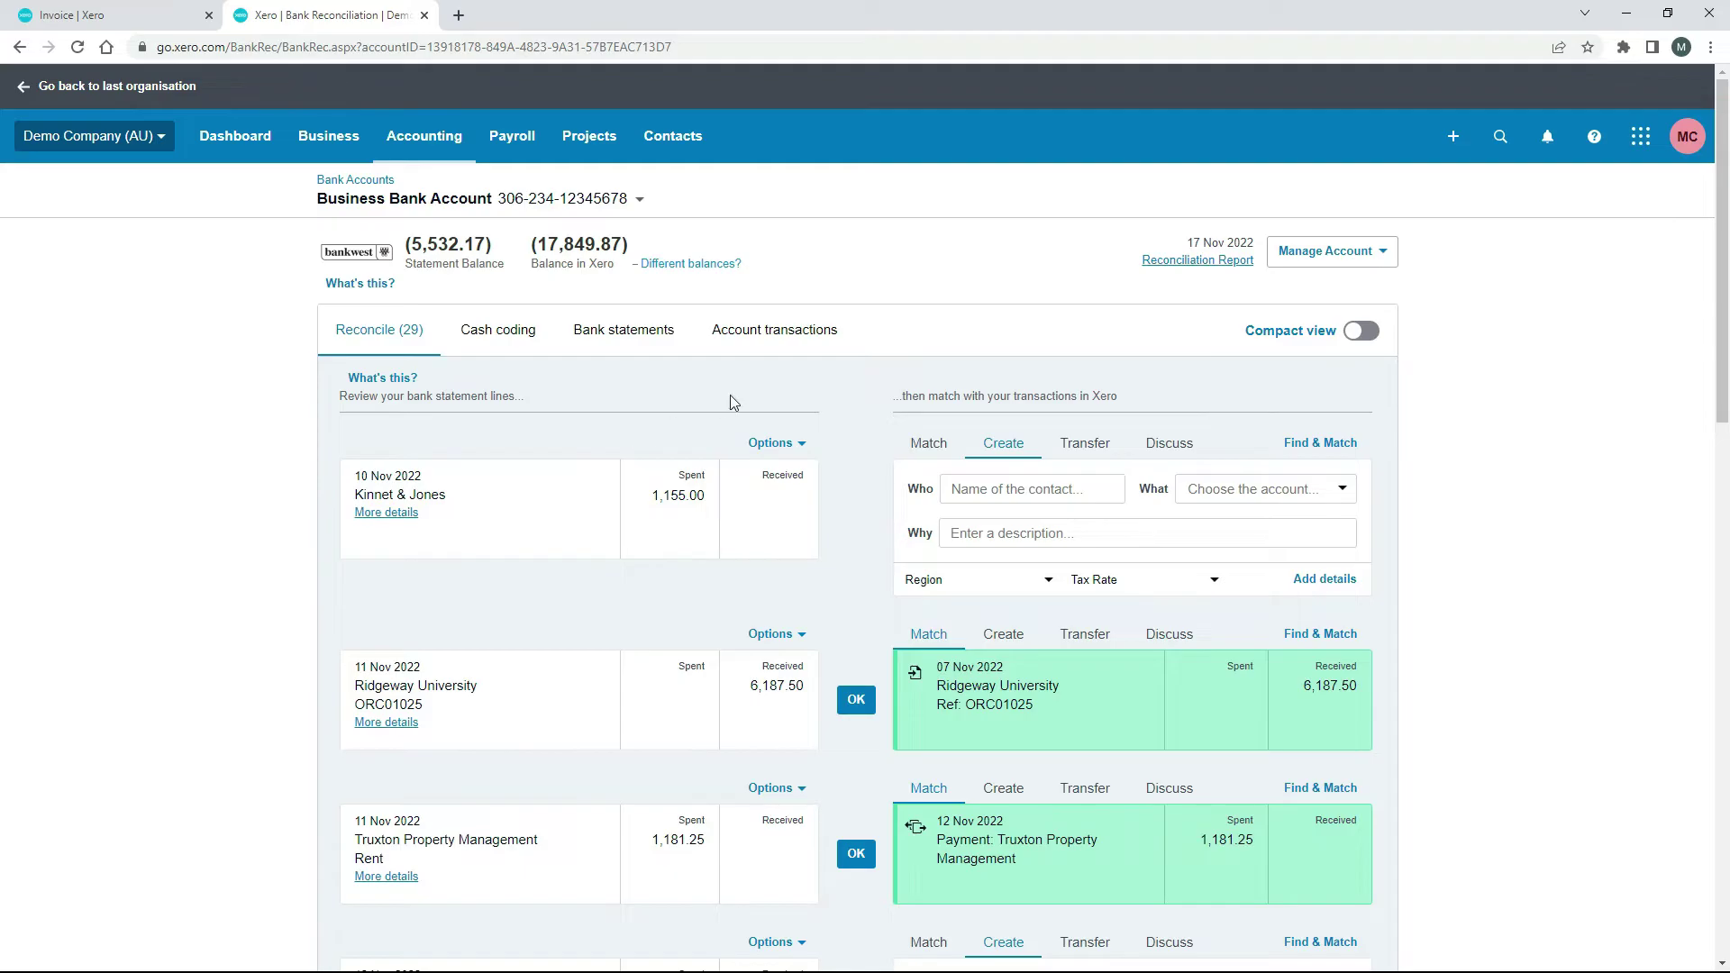
left_click(151, 15)
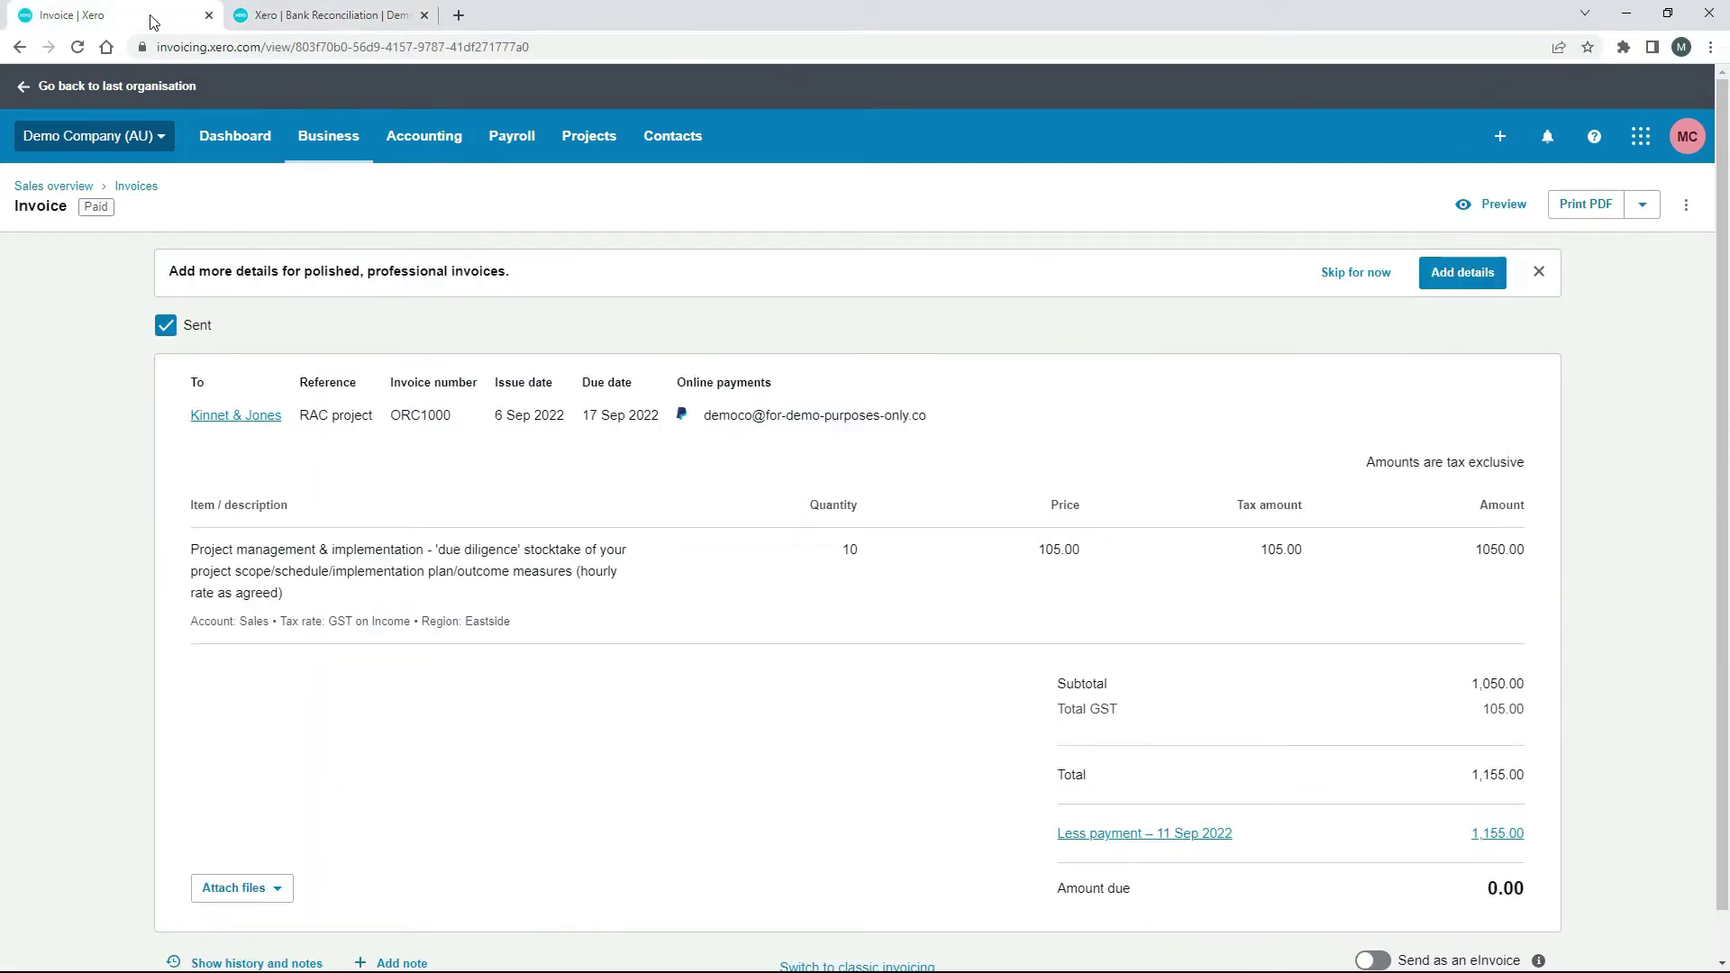
left_click(338, 10)
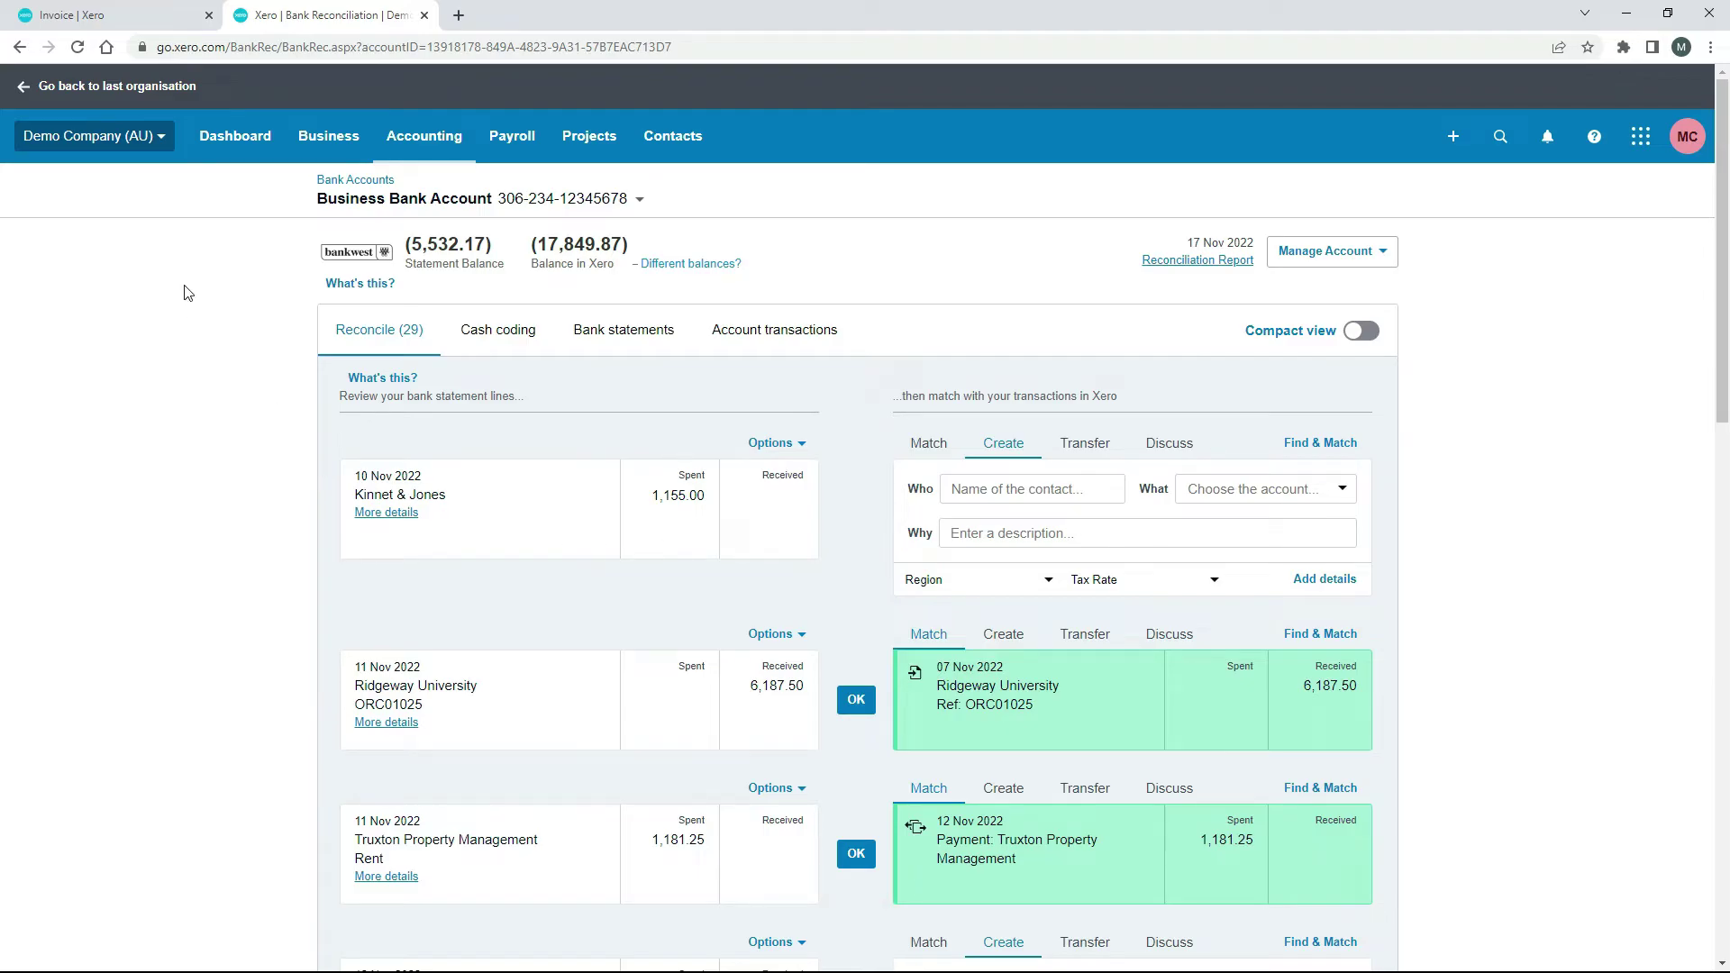
Duplicate the browser tab showing invoice ORC1000
left_click(149, 16)
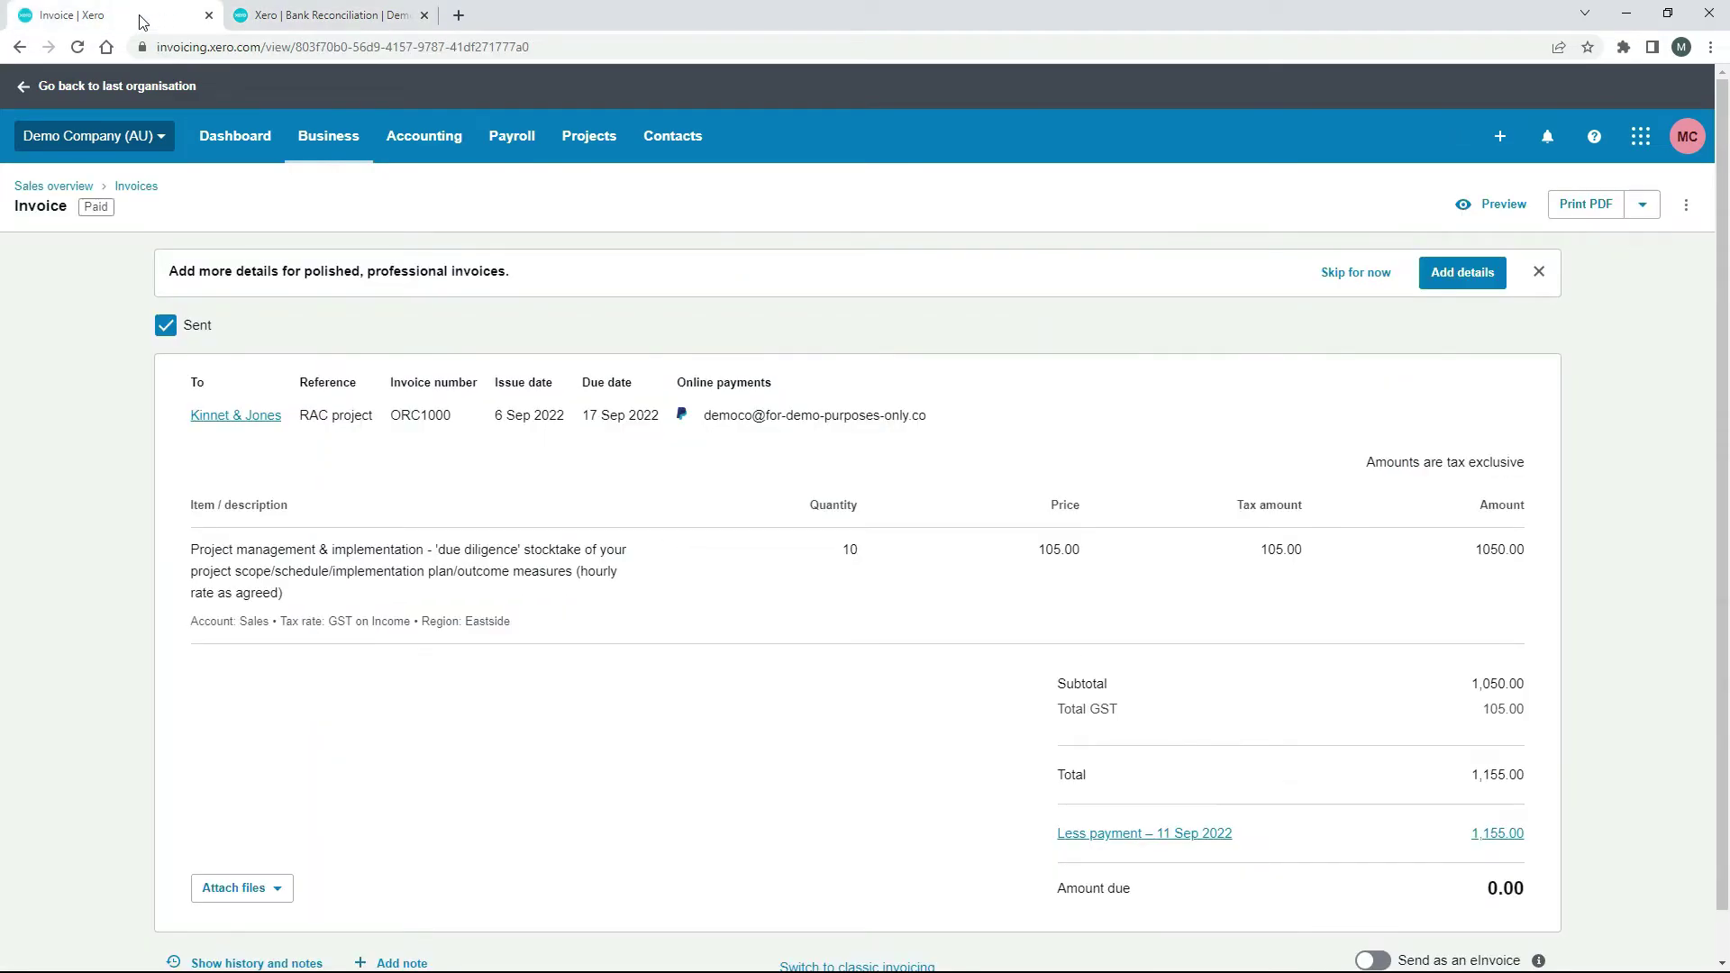
right_click(141, 20)
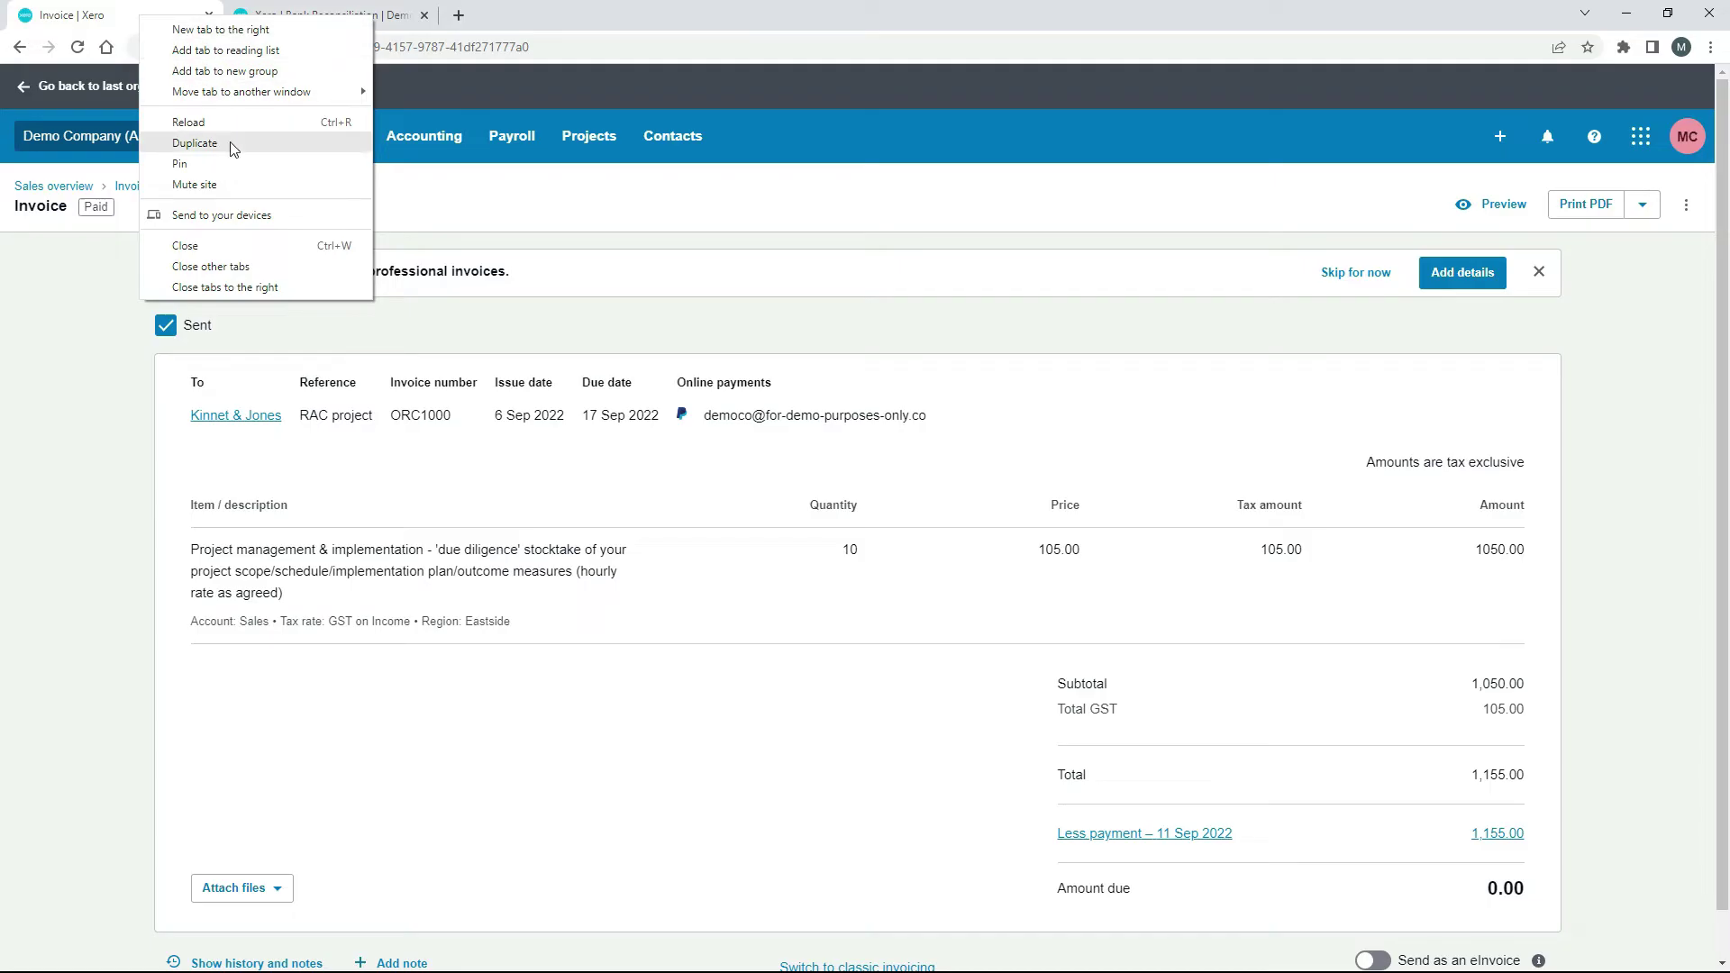
left_click(171, 144)
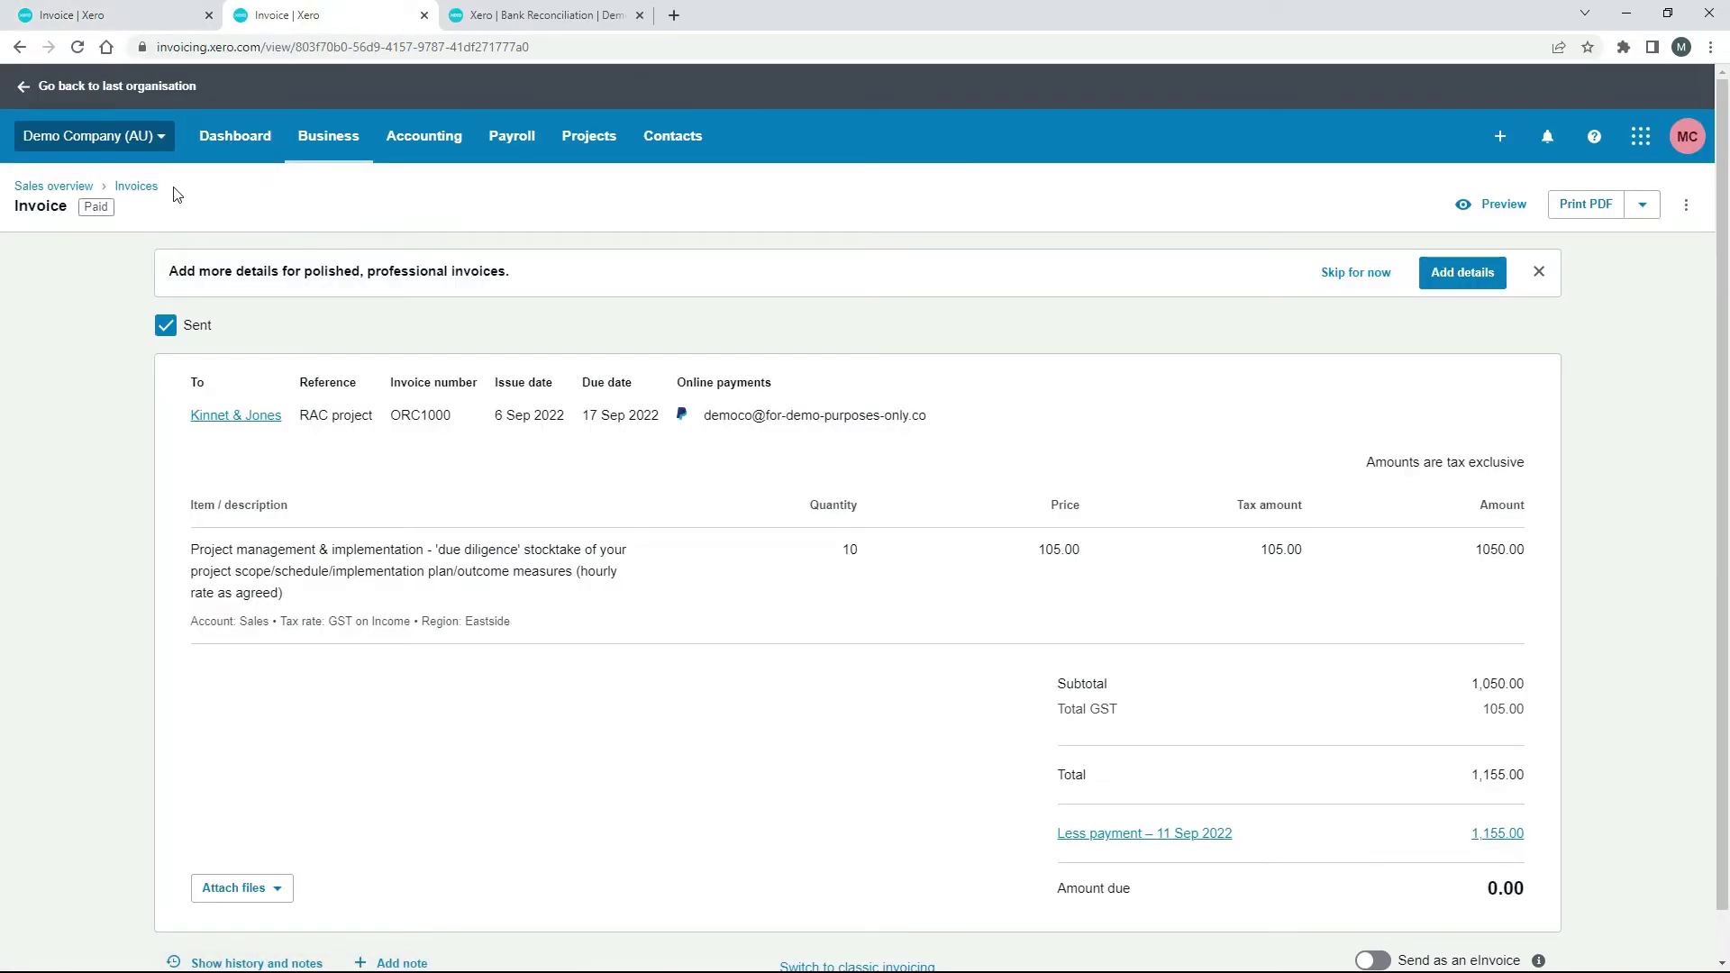
Start new credit note ORC1044 addressed to Kinnet & Jones
left_click(147, 191)
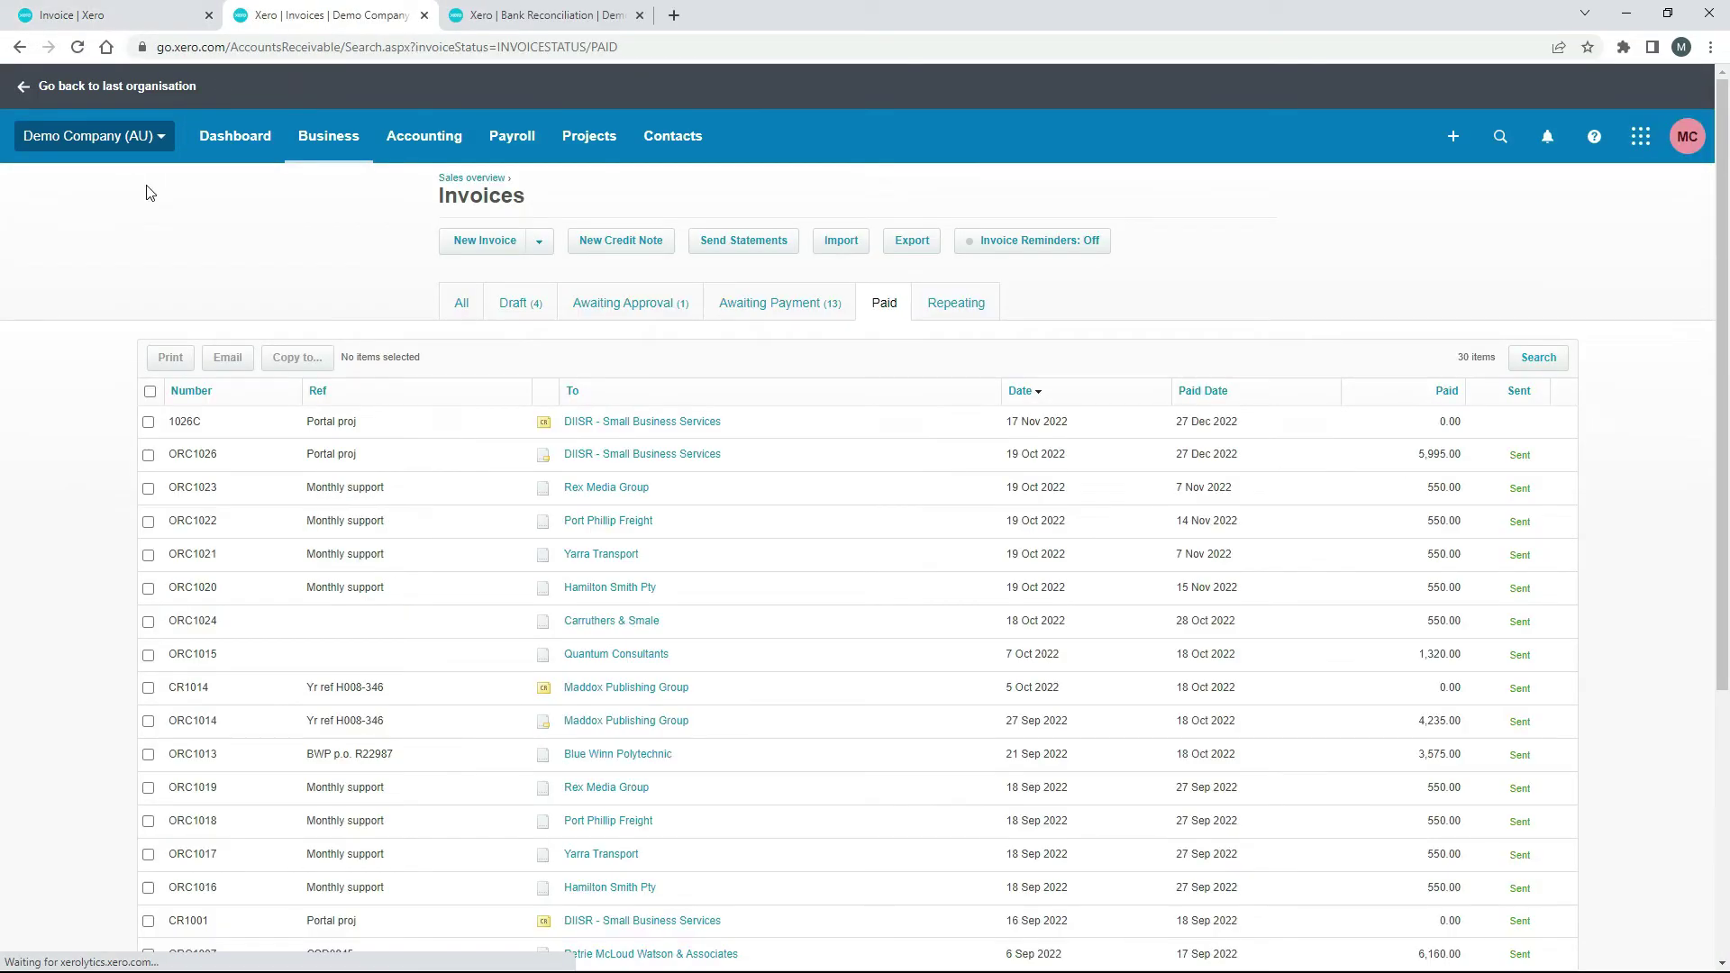
left_click(619, 243)
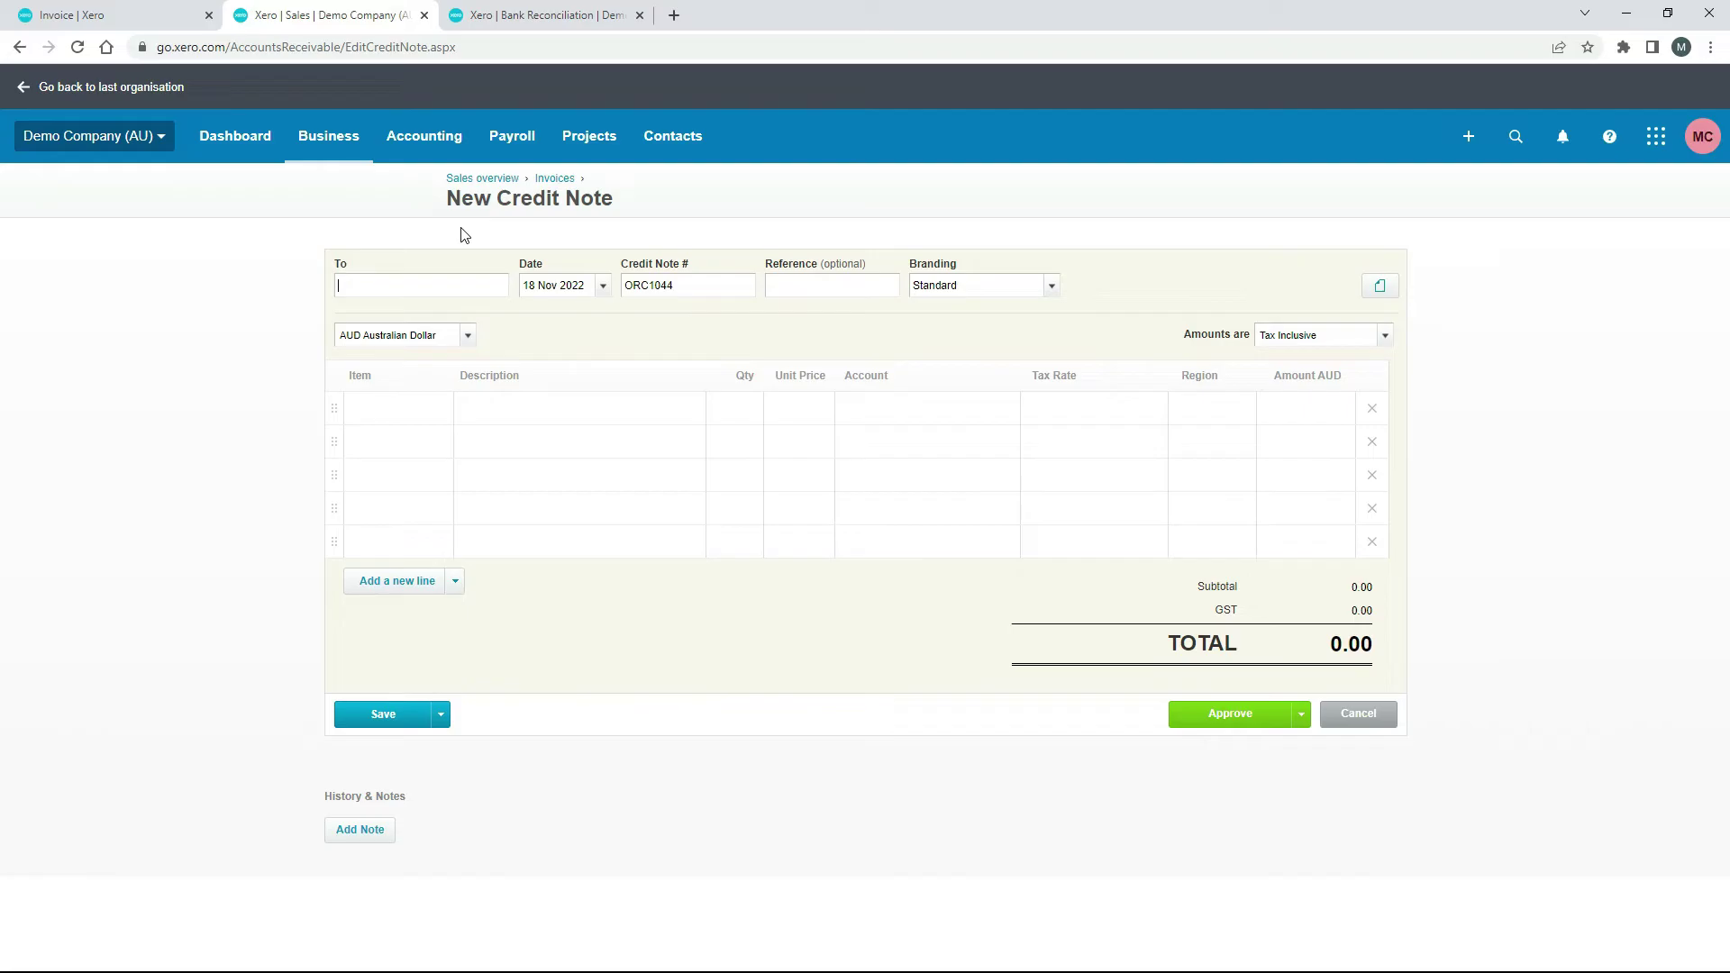
type("kin")
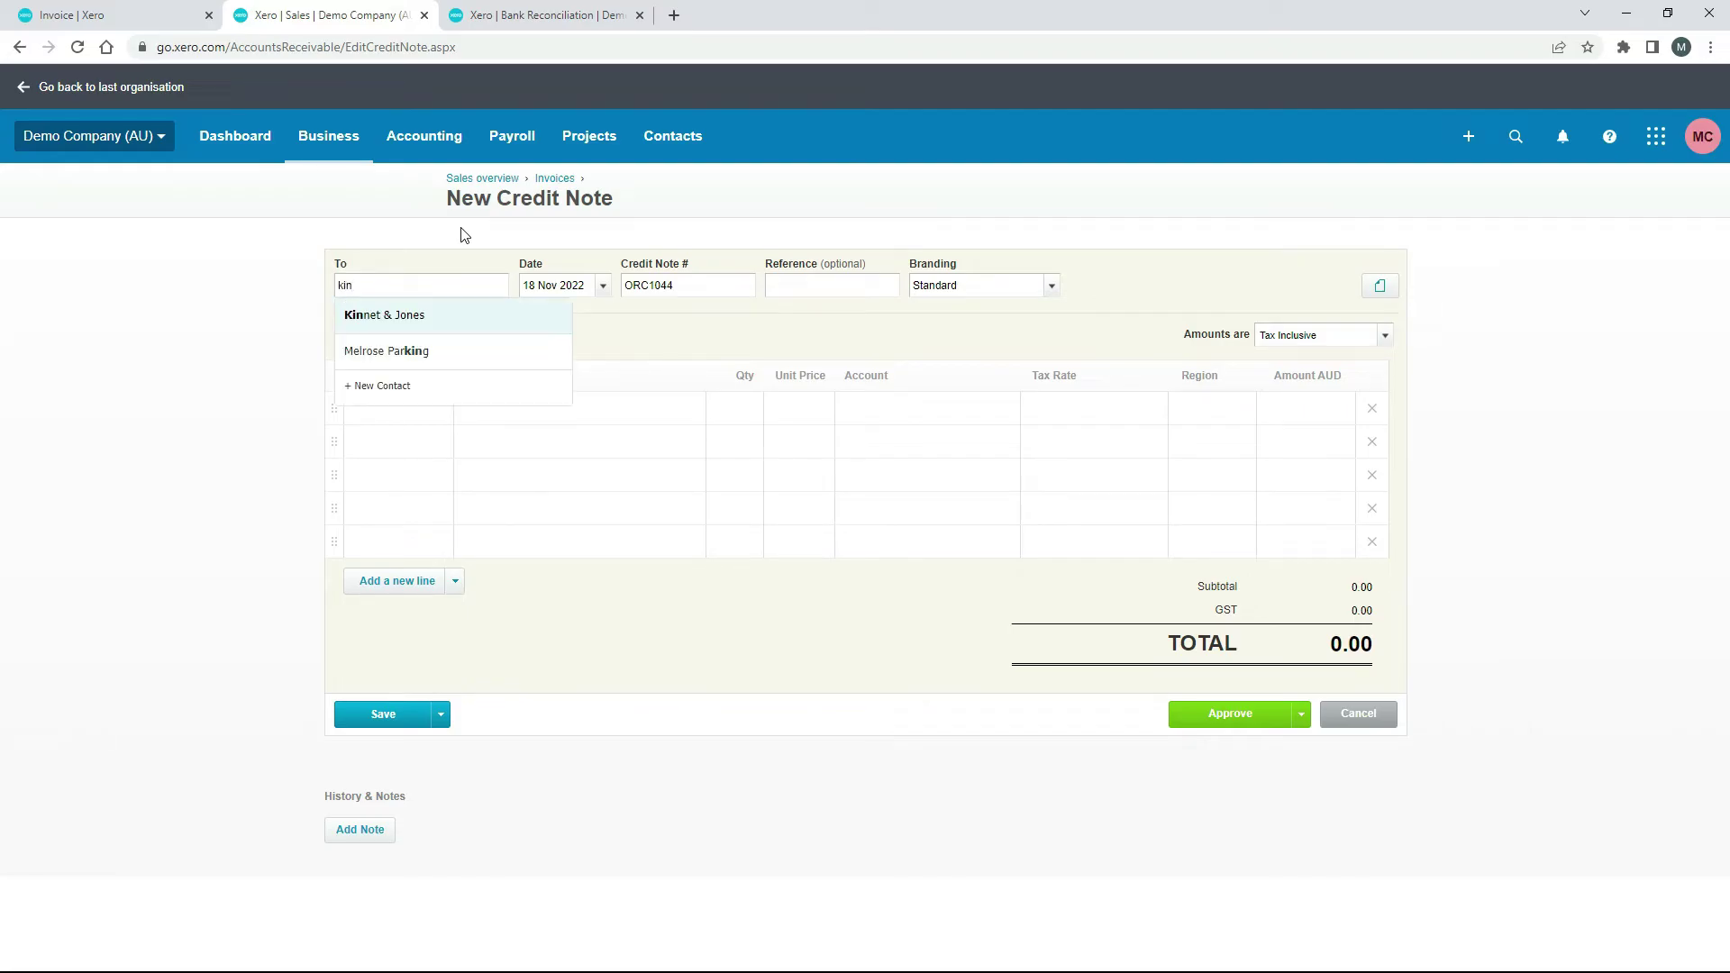
left_click(437, 323)
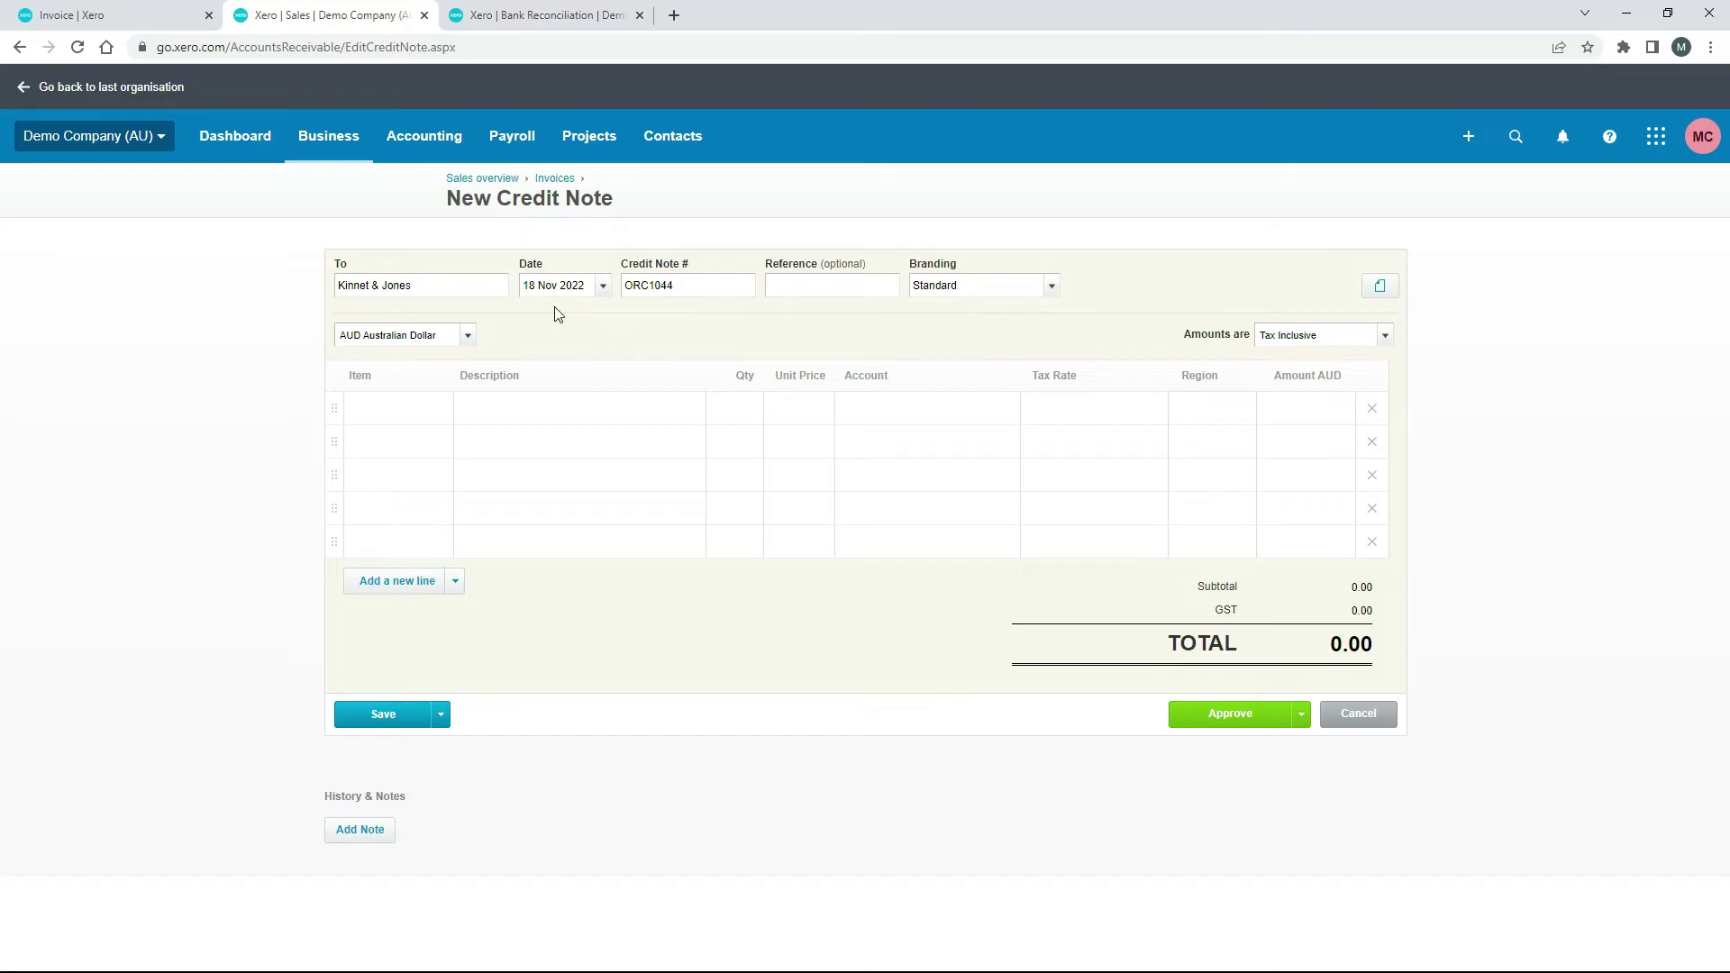
Compare invoice ORC1000 and the bank reconciliation against the new credit note
left_click(141, 18)
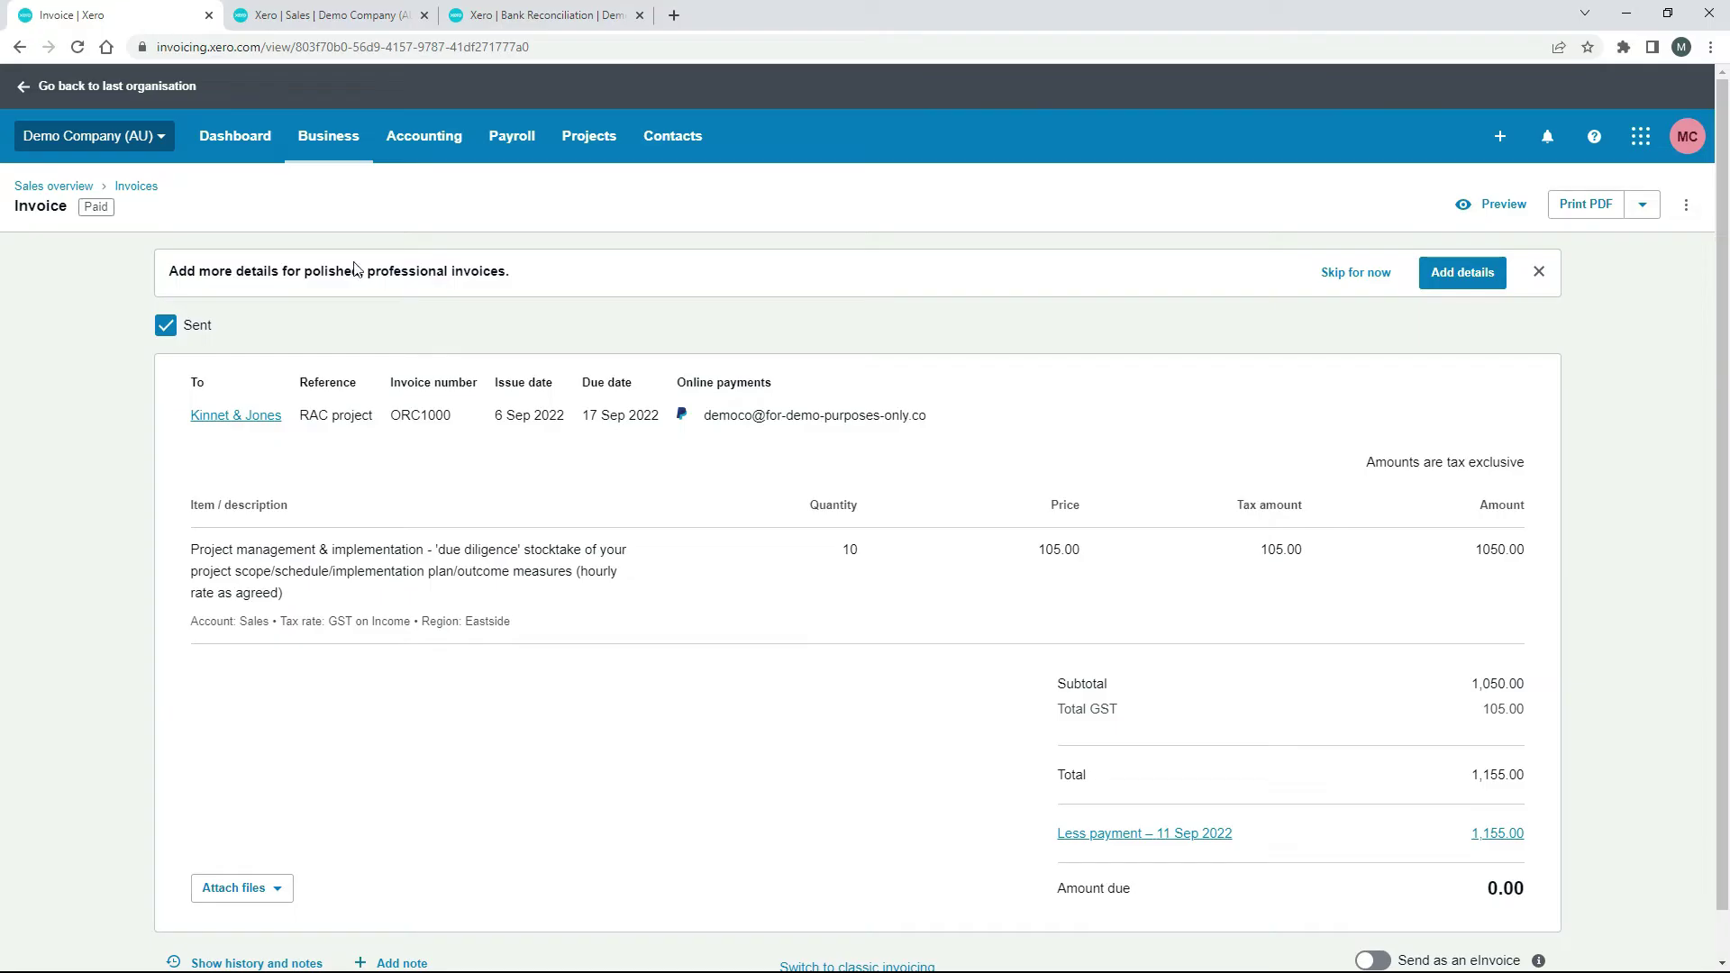
left_click(482, 14)
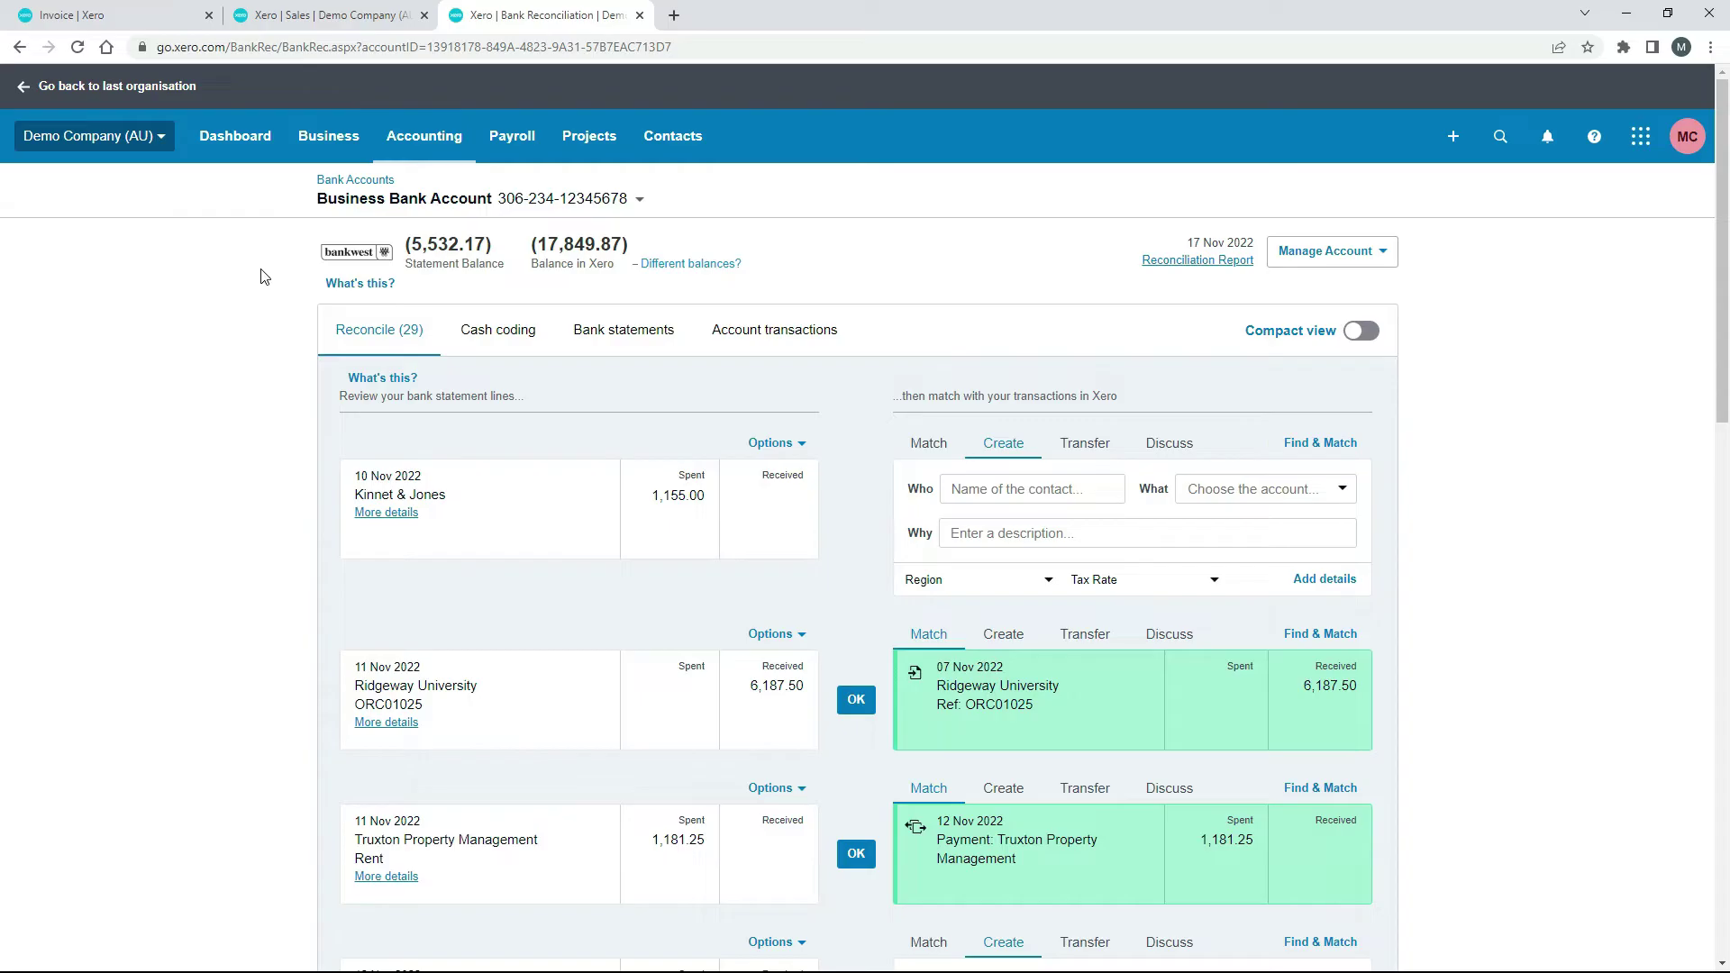
left_click(303, 12)
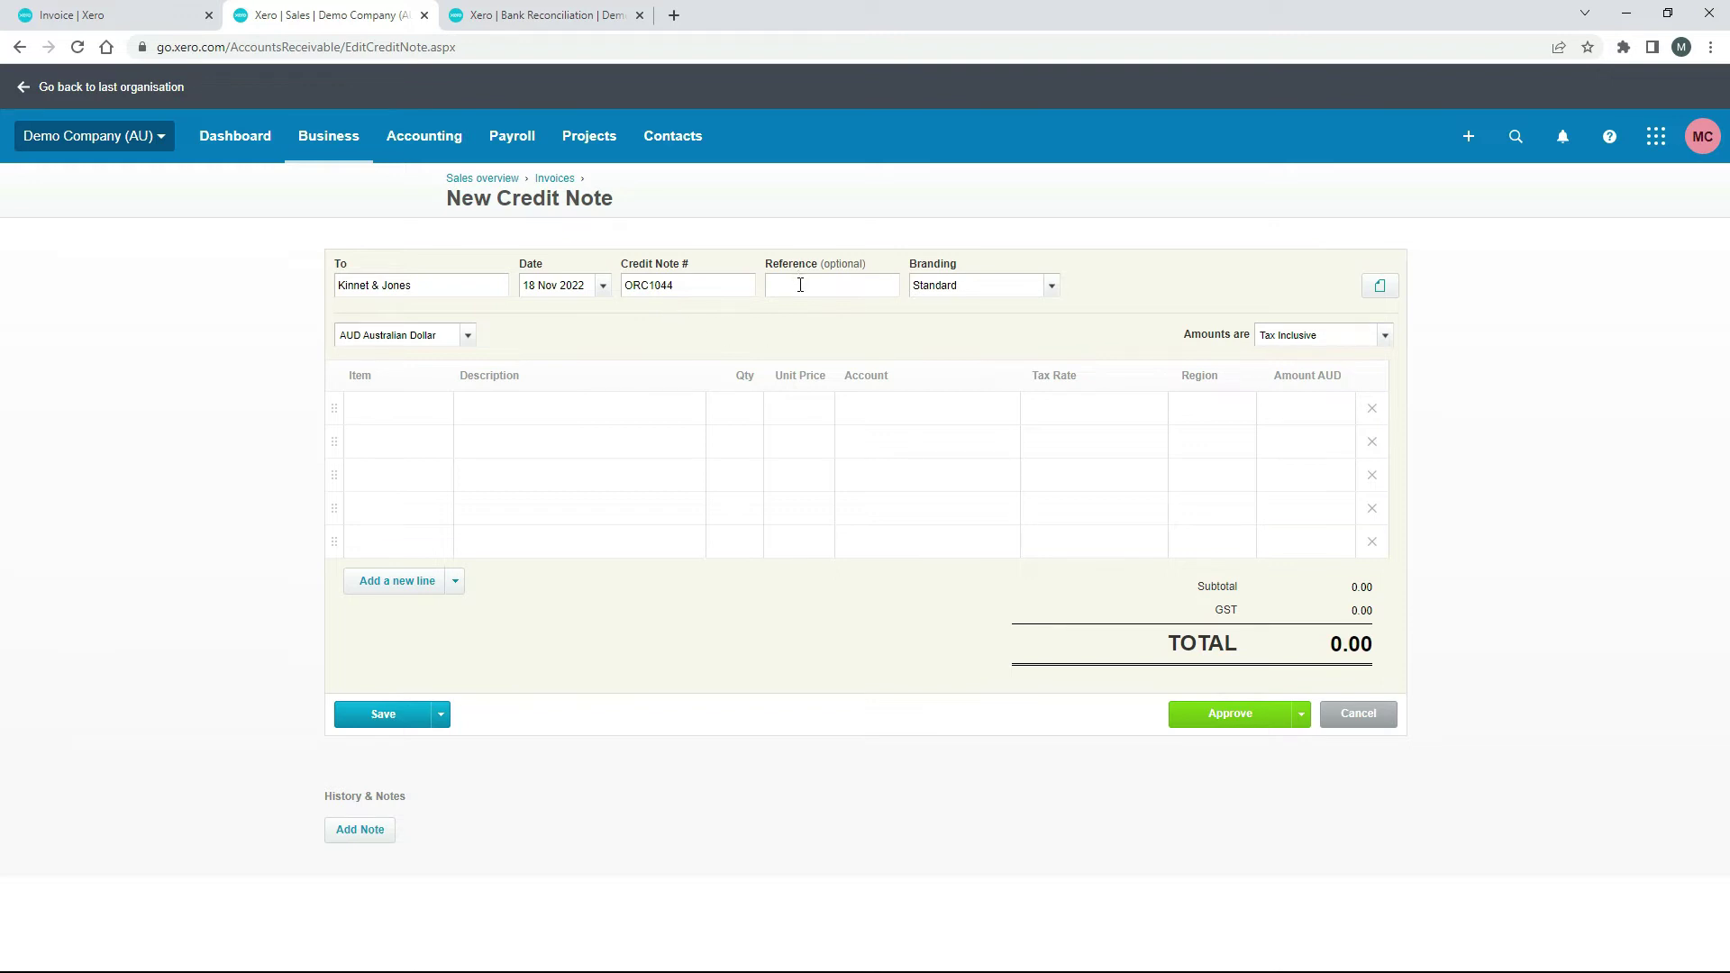
left_click(135, 18)
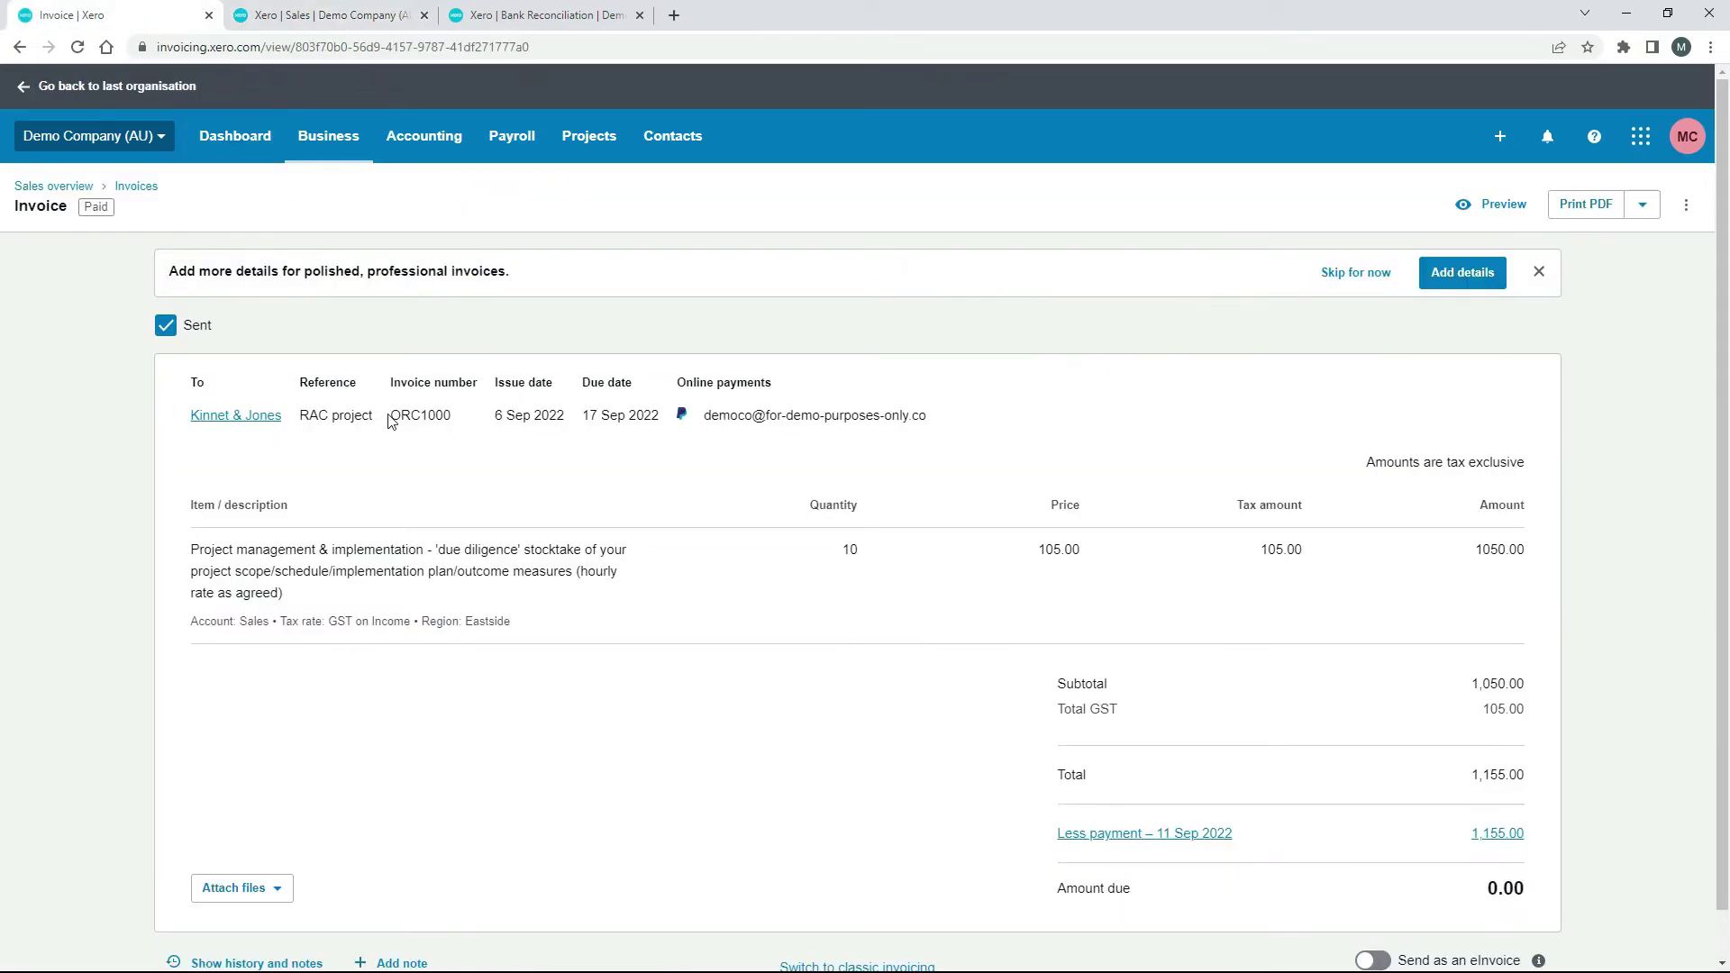
Copy invoice number ORC1000 into the credit note's reference
left_click_drag(393, 413, 451, 414)
key("ctrl+c")
left_click(365, 15)
key("ctrl+v")
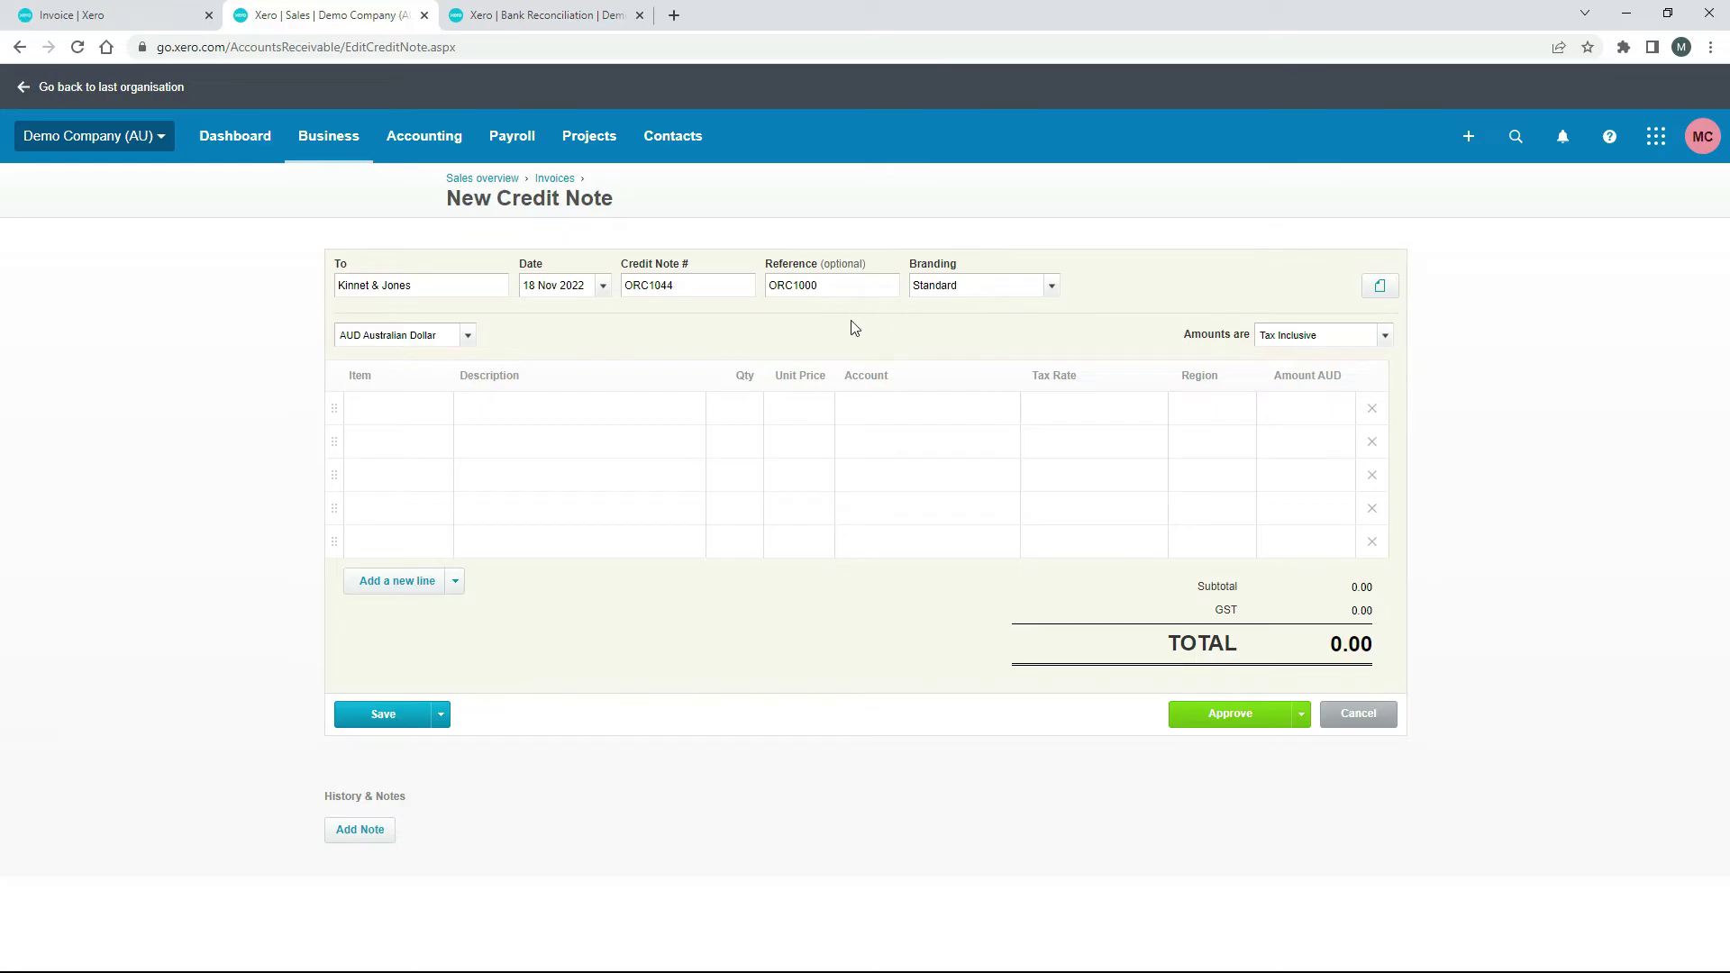
Add line 'Refund for invoice ORC1000', quantity 10 at 105, checked against the original invoice
left_click(537, 410)
type("Refund for invoice ORC1000")
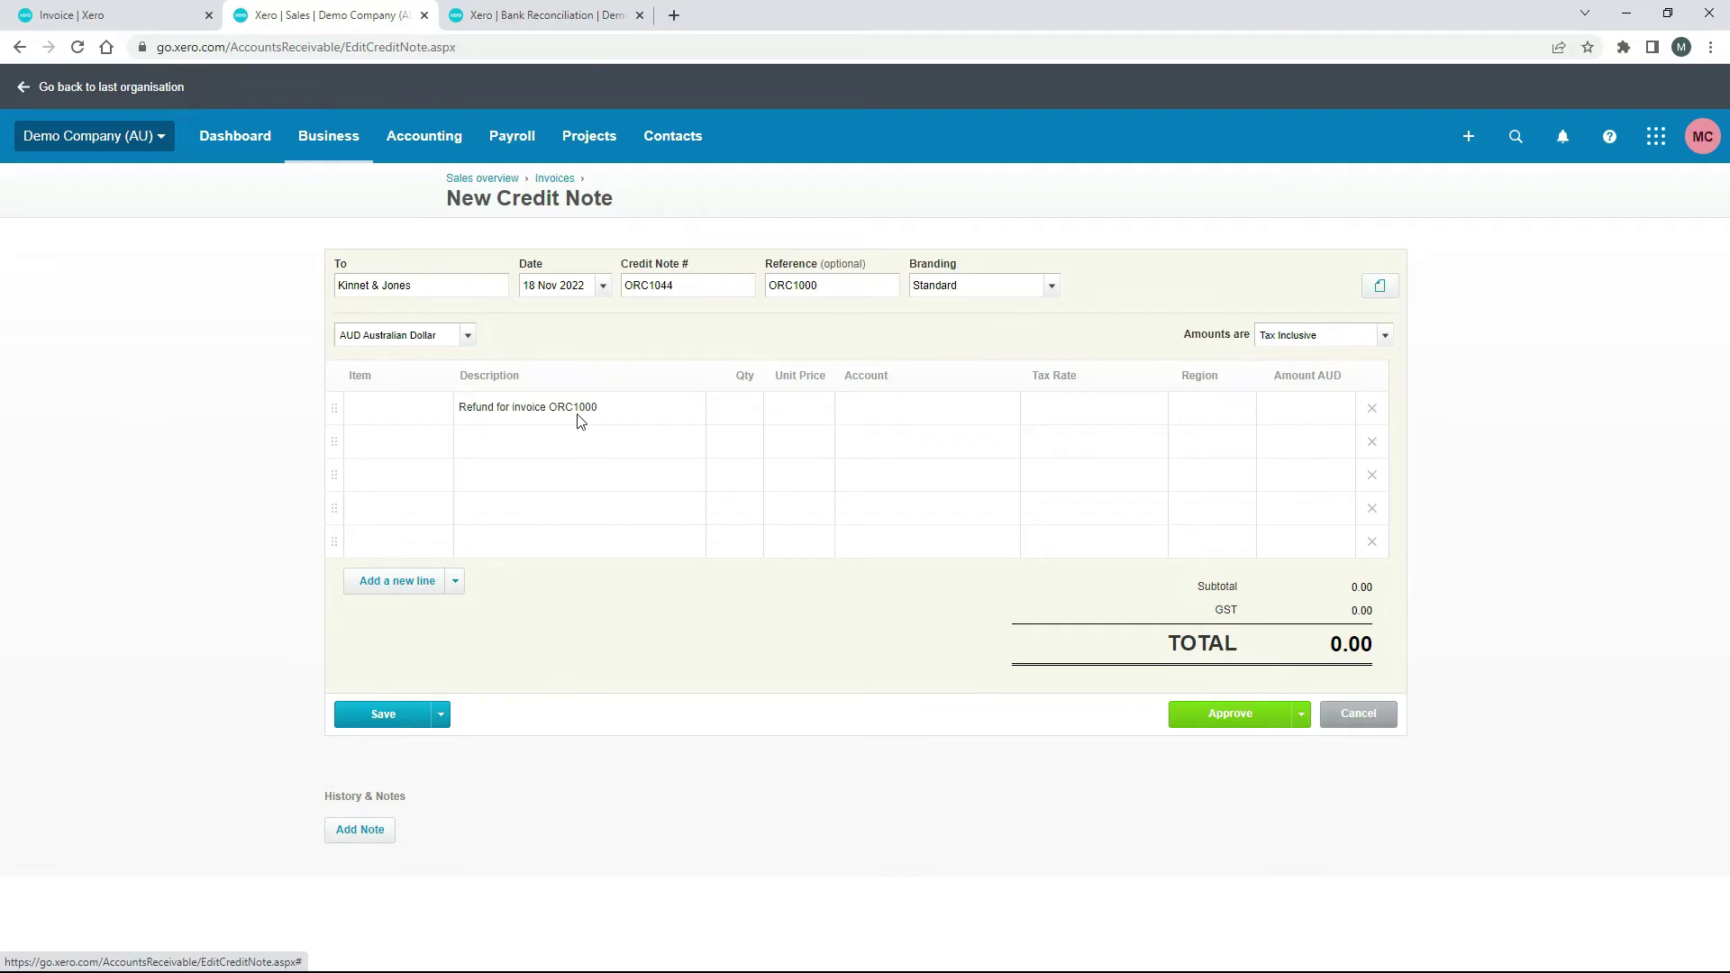
left_click(745, 407)
type("10")
key("Tab")
type("105")
left_click(820, 439)
left_click(108, 15)
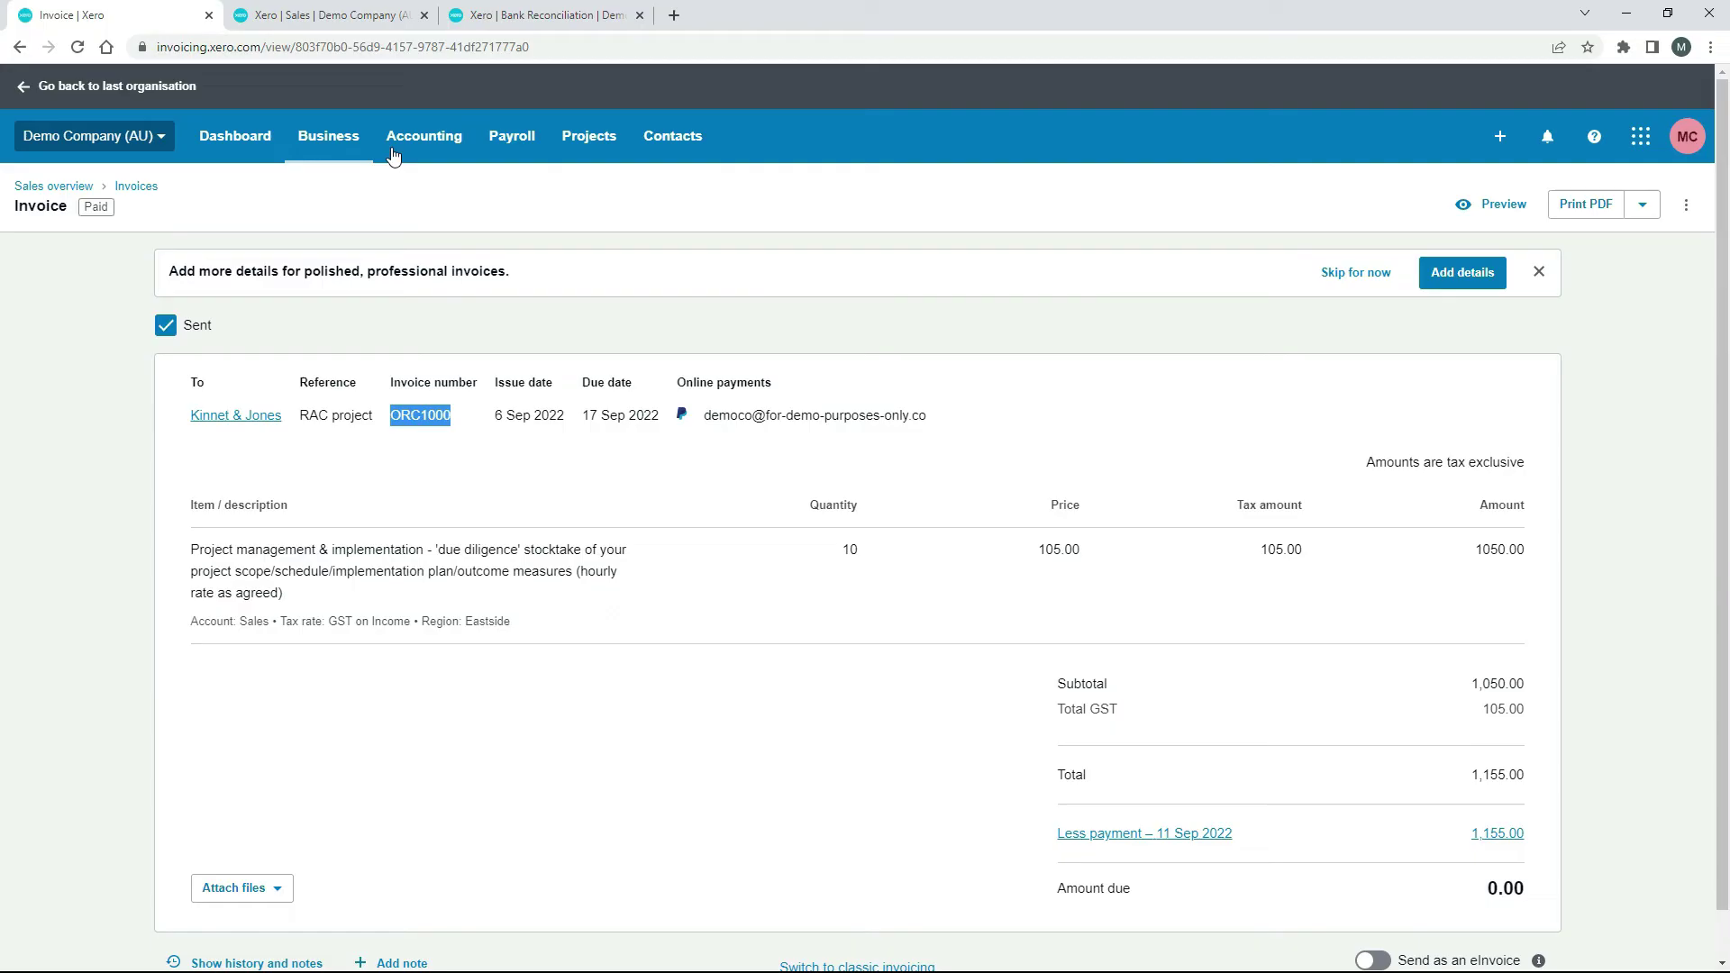
left_click(1211, 578)
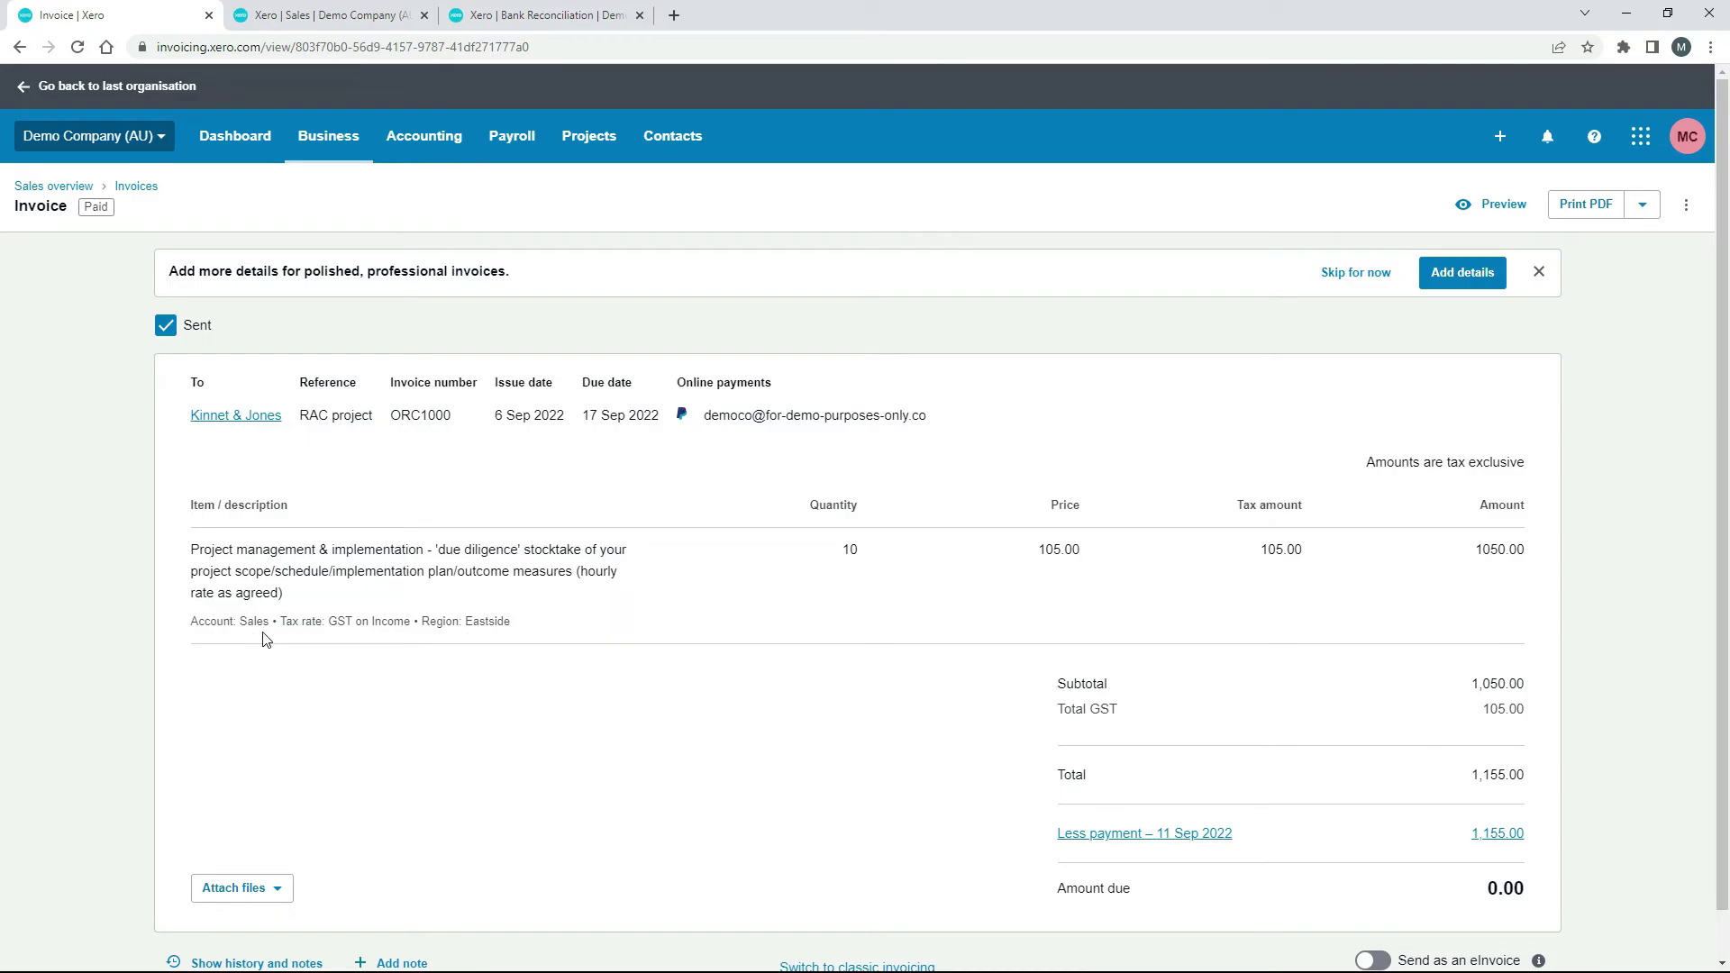
left_click(360, 13)
Code the refund line to account 200 - Sales and region Eastside
left_click(979, 408)
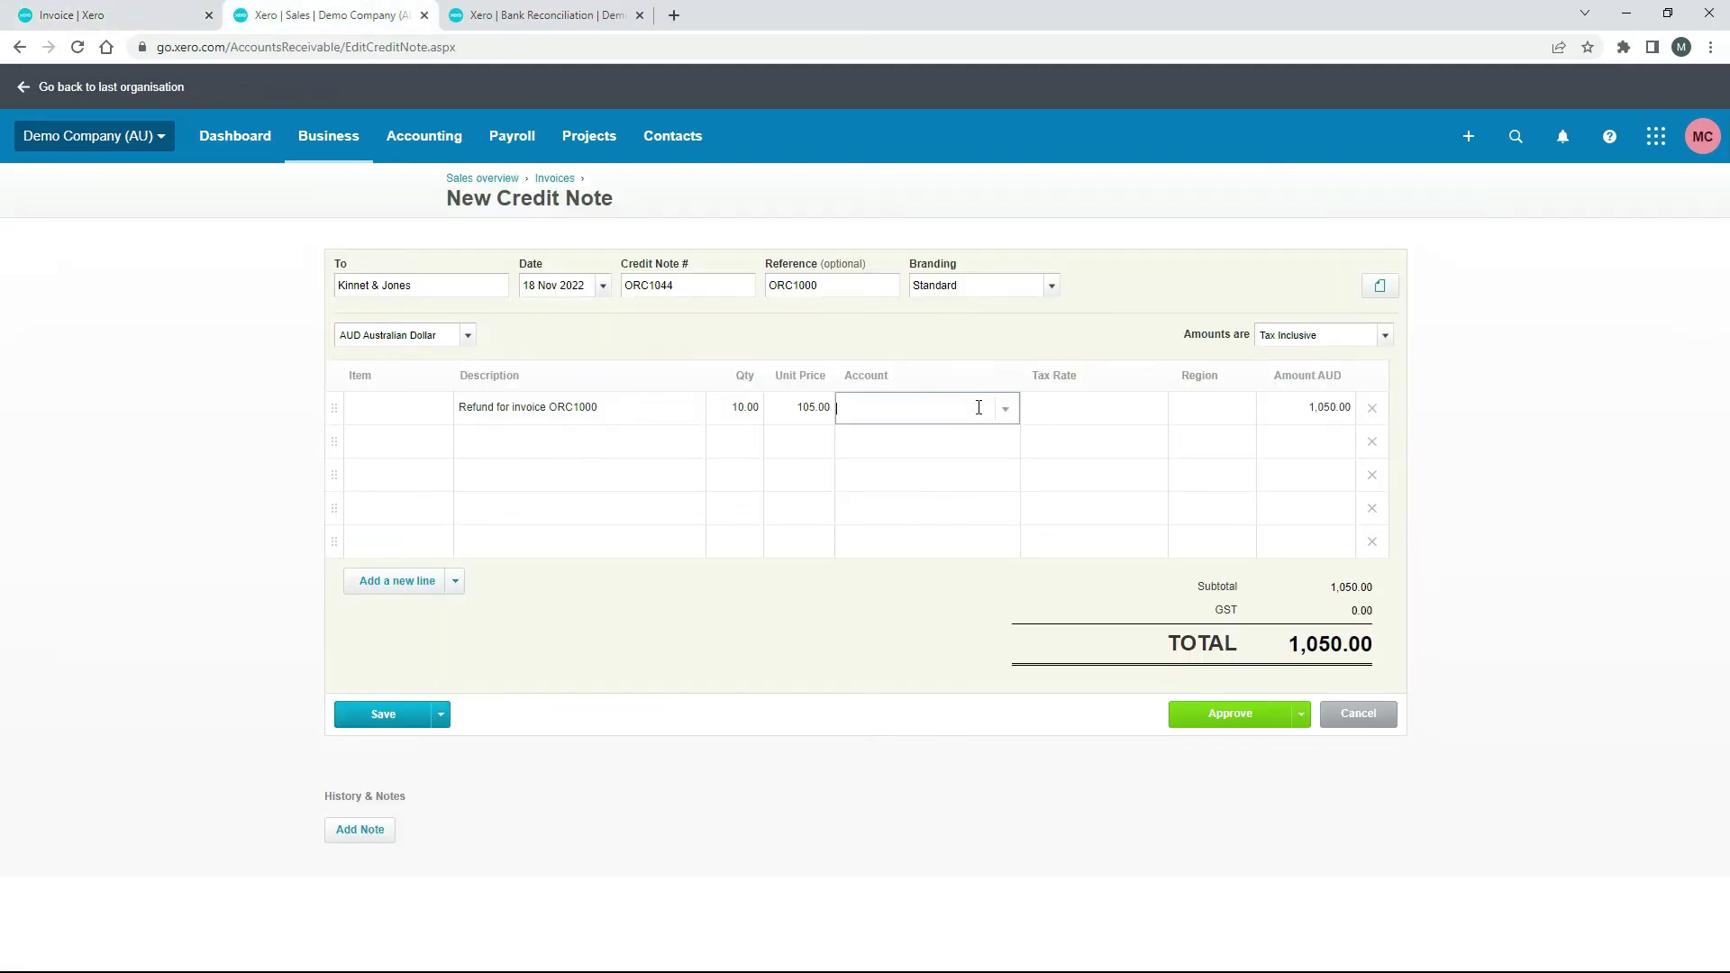
left_click(1006, 409)
left_click(928, 493)
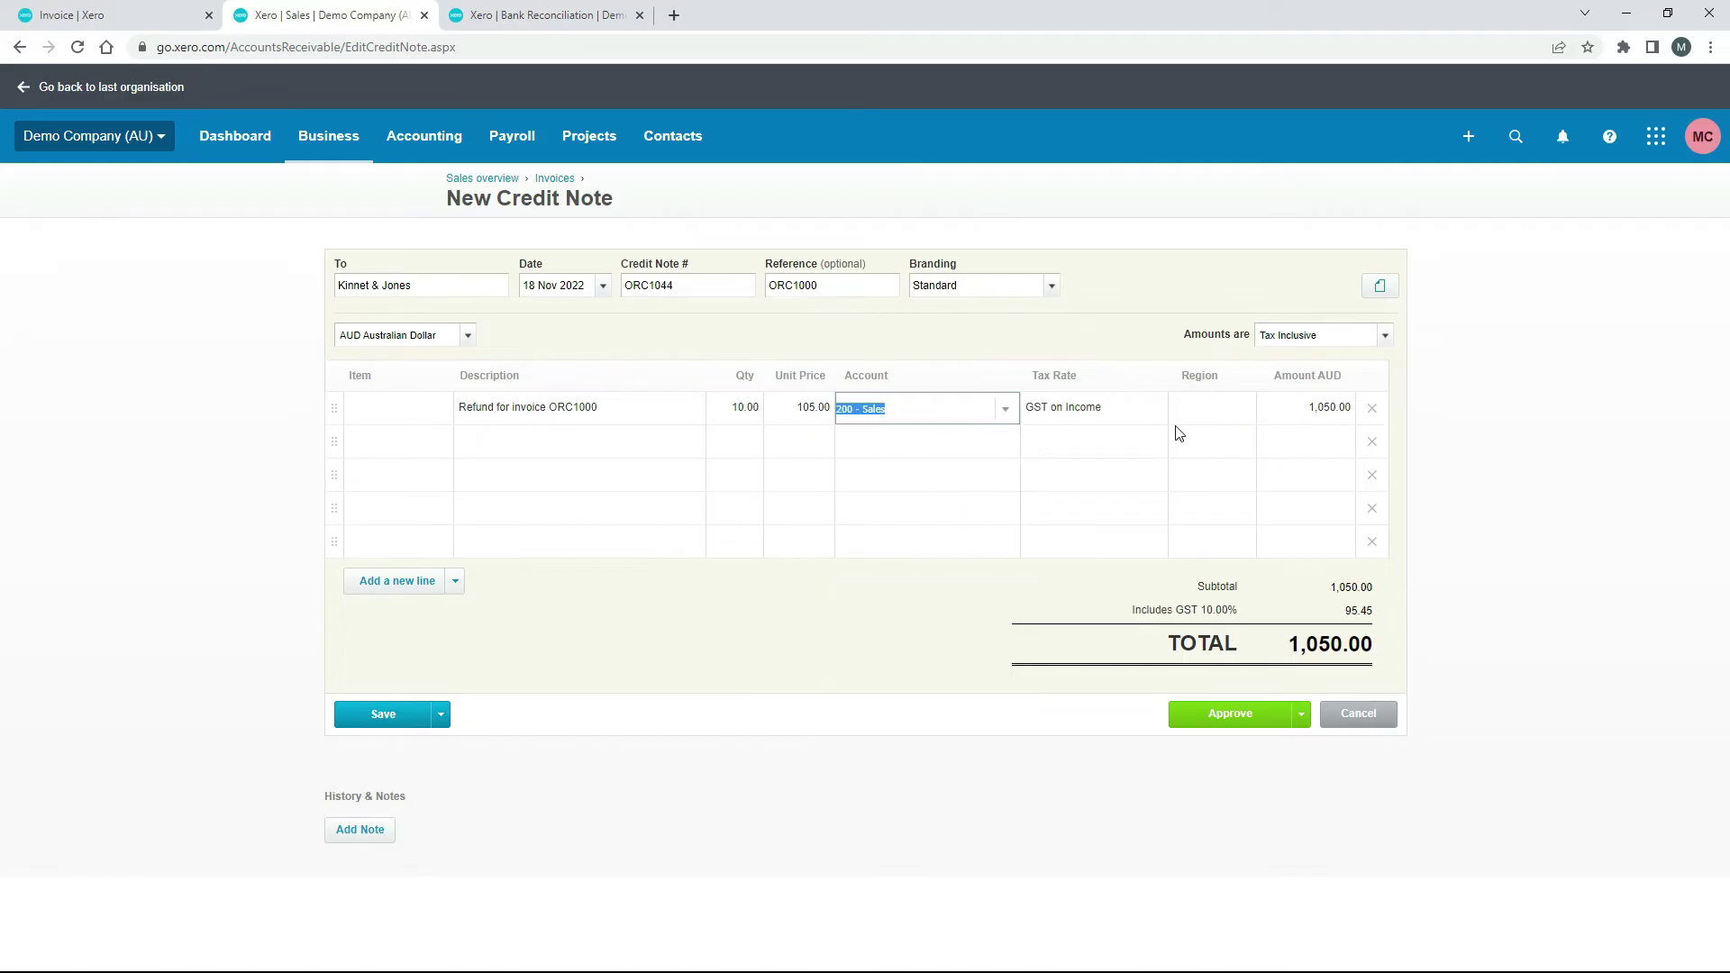
left_click(1228, 416)
left_click(1241, 410)
left_click(1240, 491)
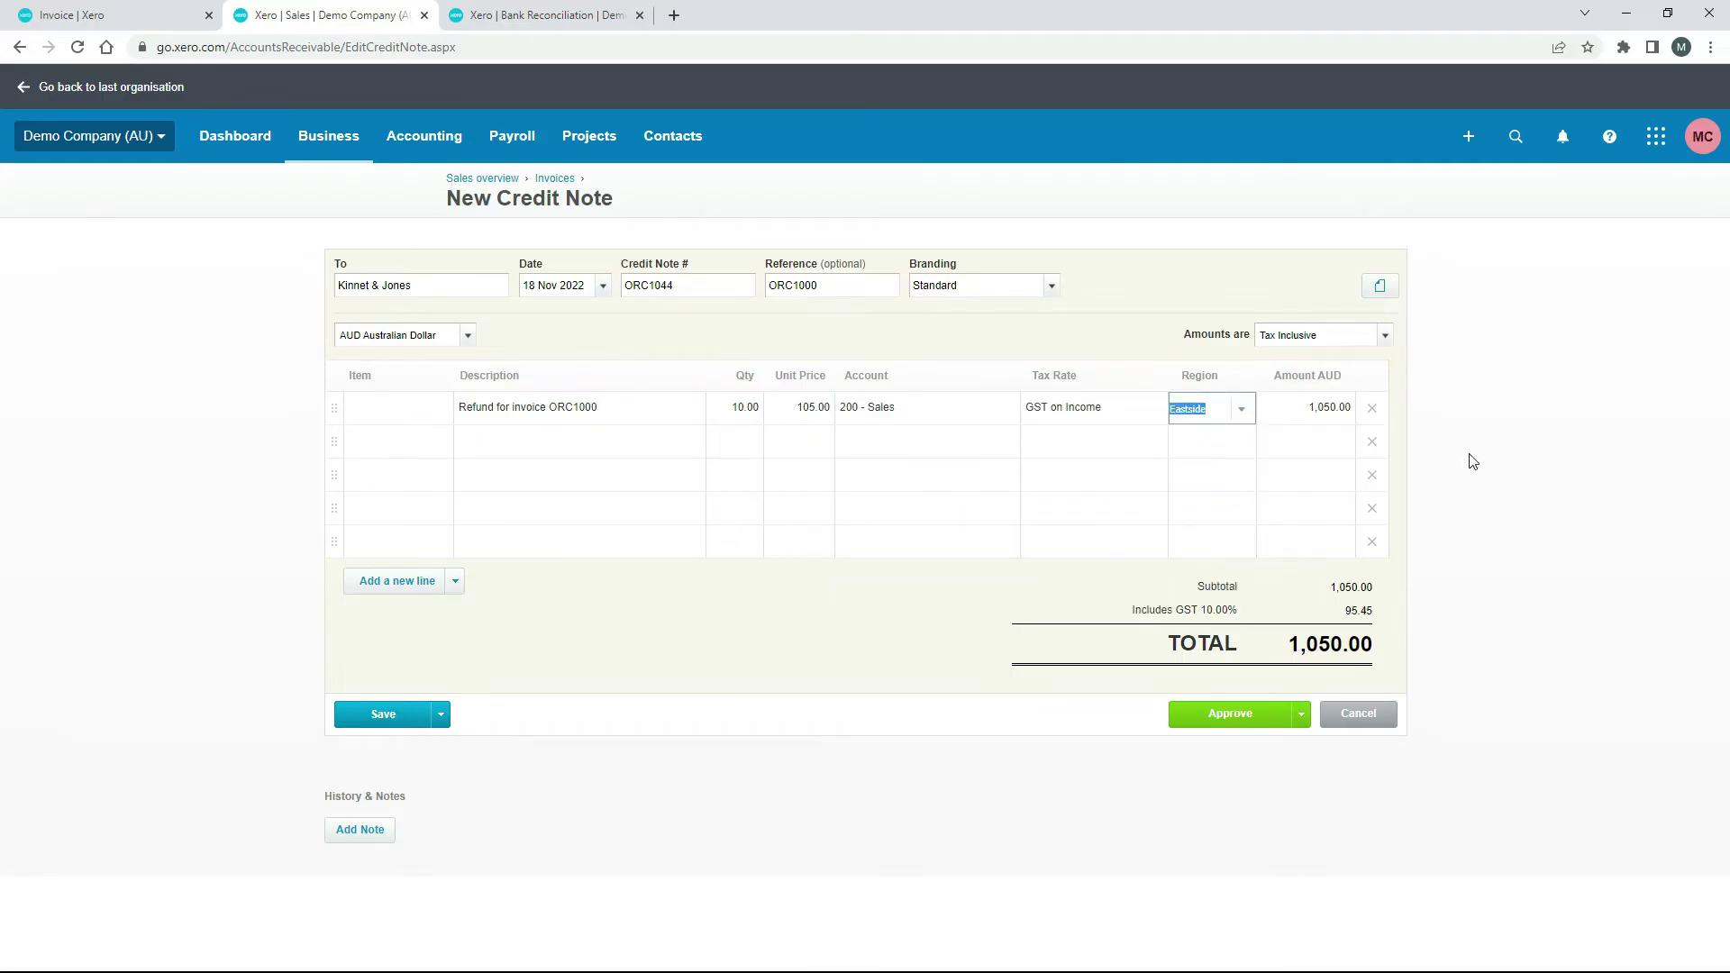
left_click(1471, 460)
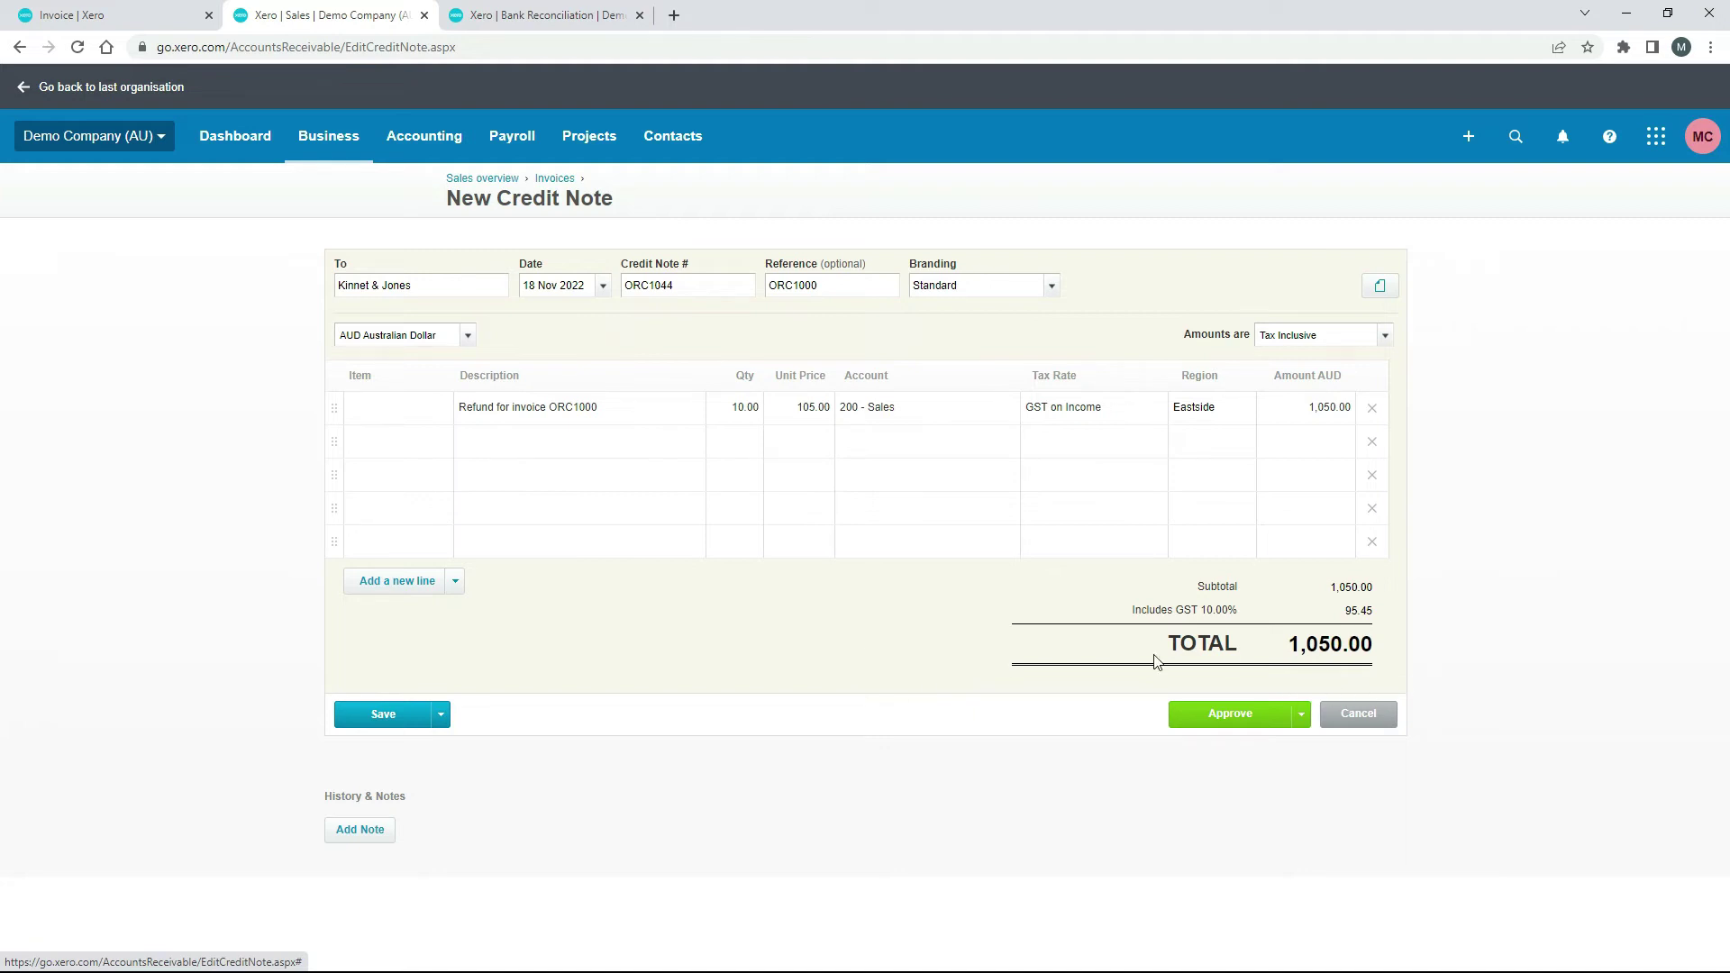
Set amounts to Tax Exclusive for a 1,155.00 total, comparing with ORC1000
left_click(1385, 335)
left_click(1384, 335)
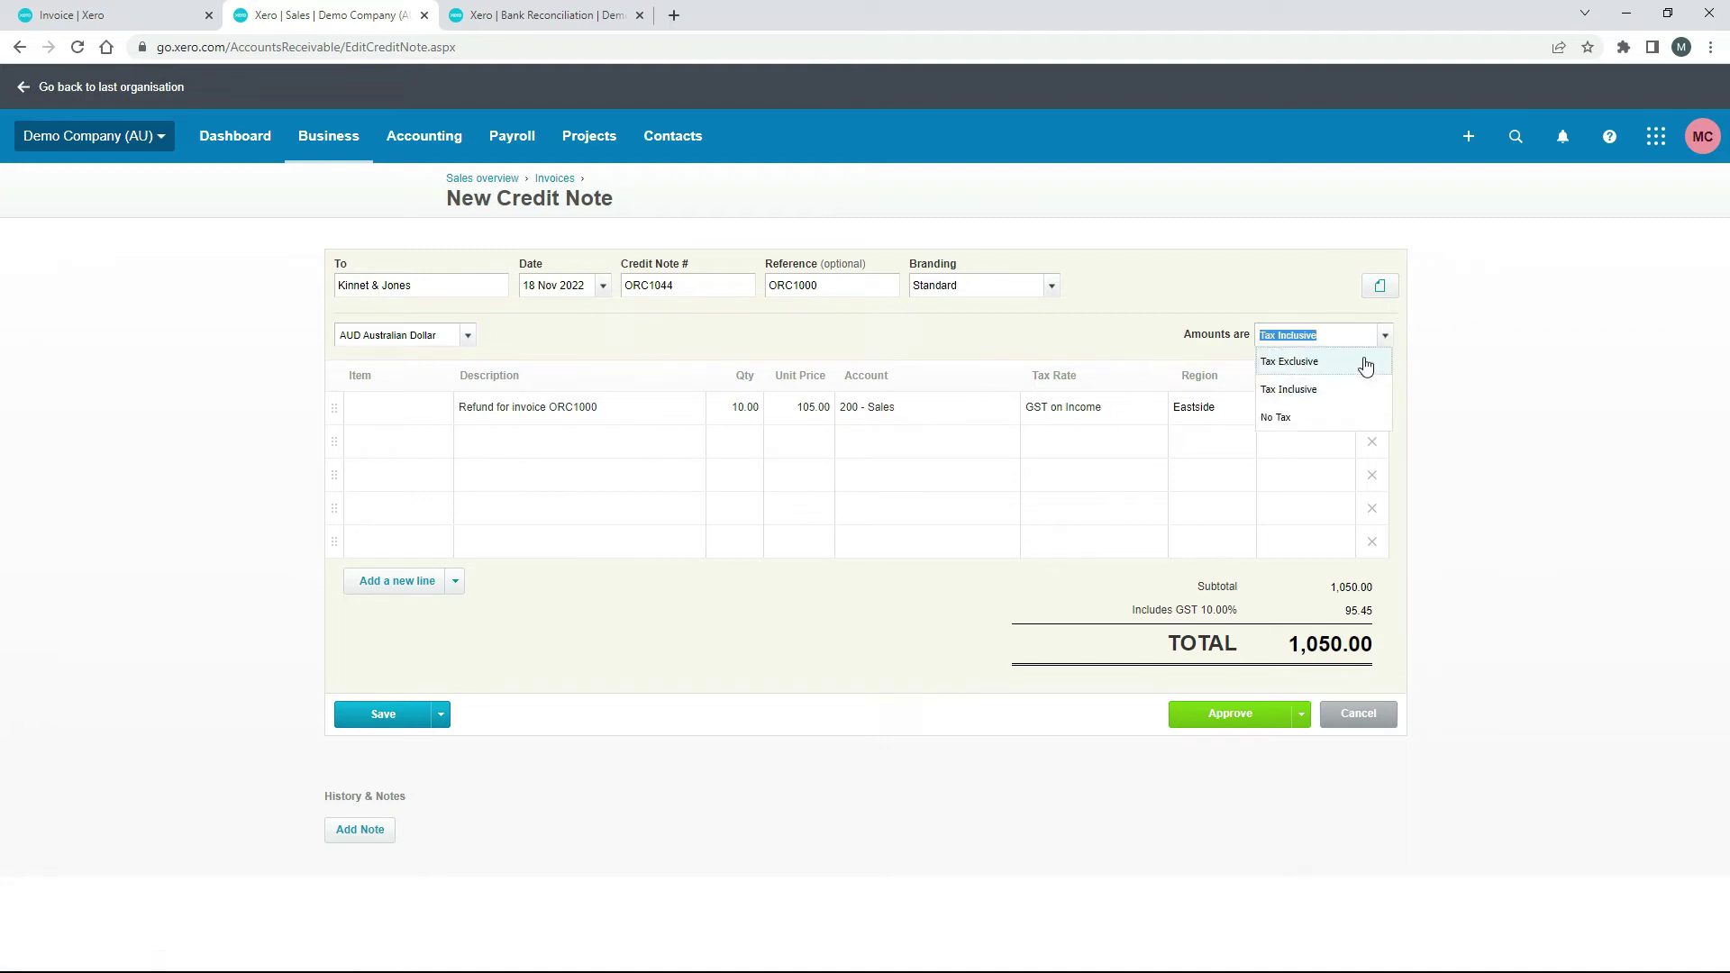
left_click(1363, 360)
left_click(1469, 422)
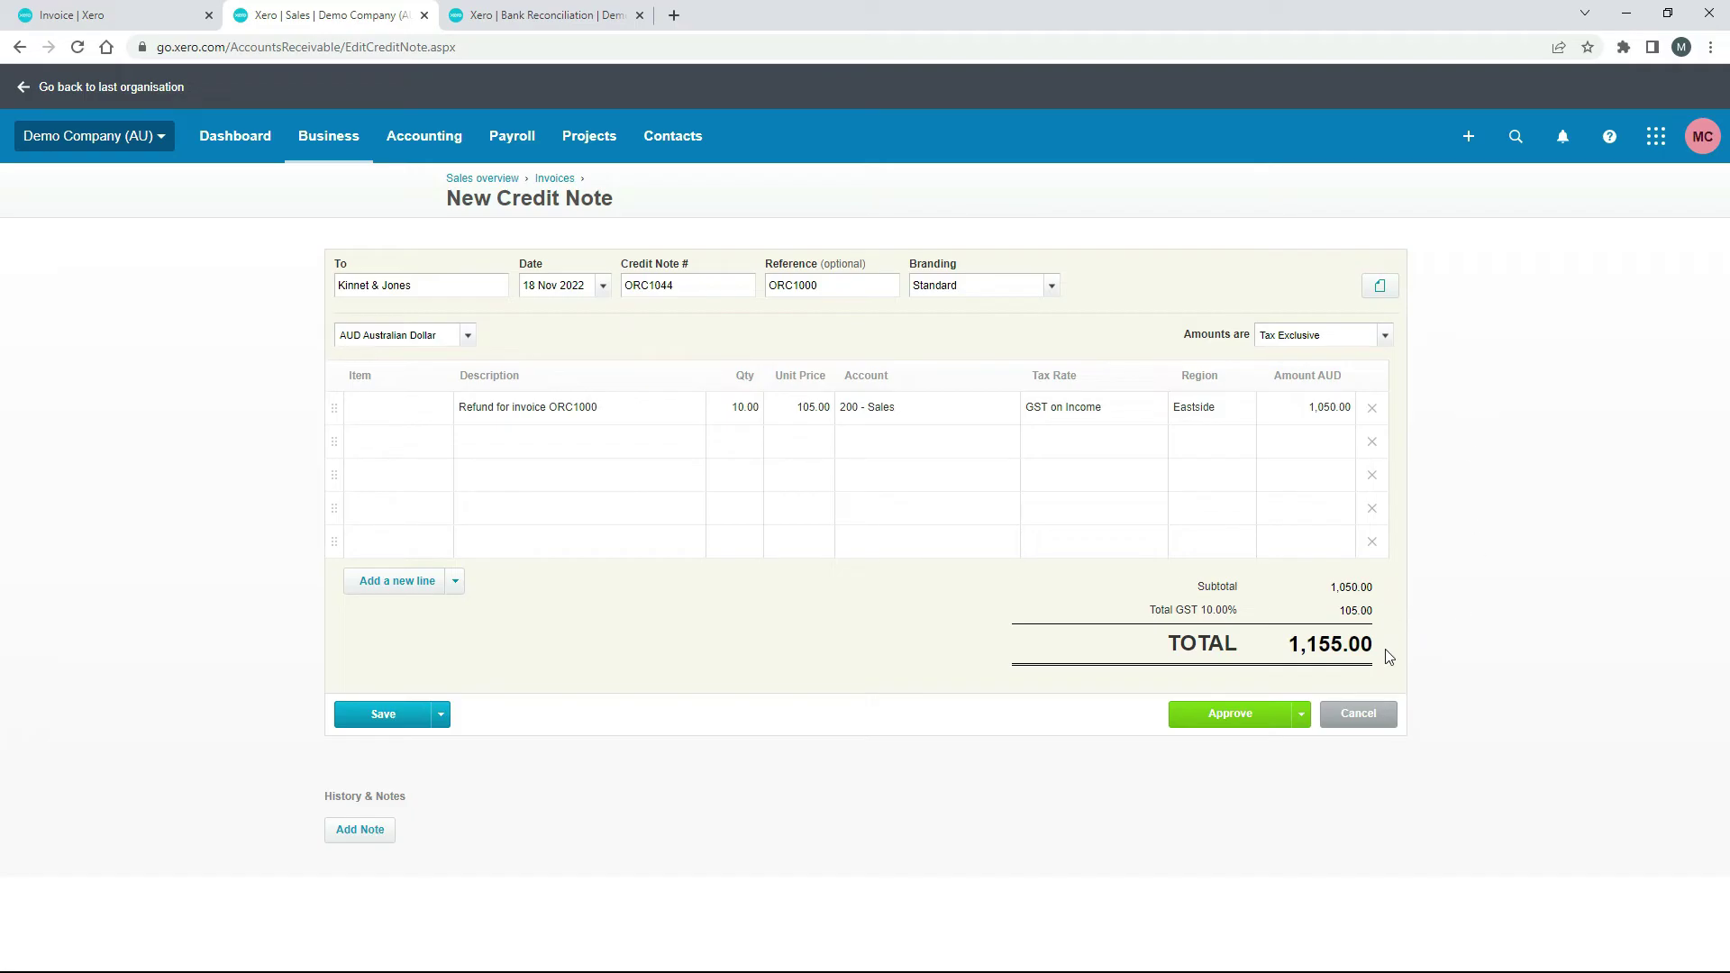
left_click(95, 16)
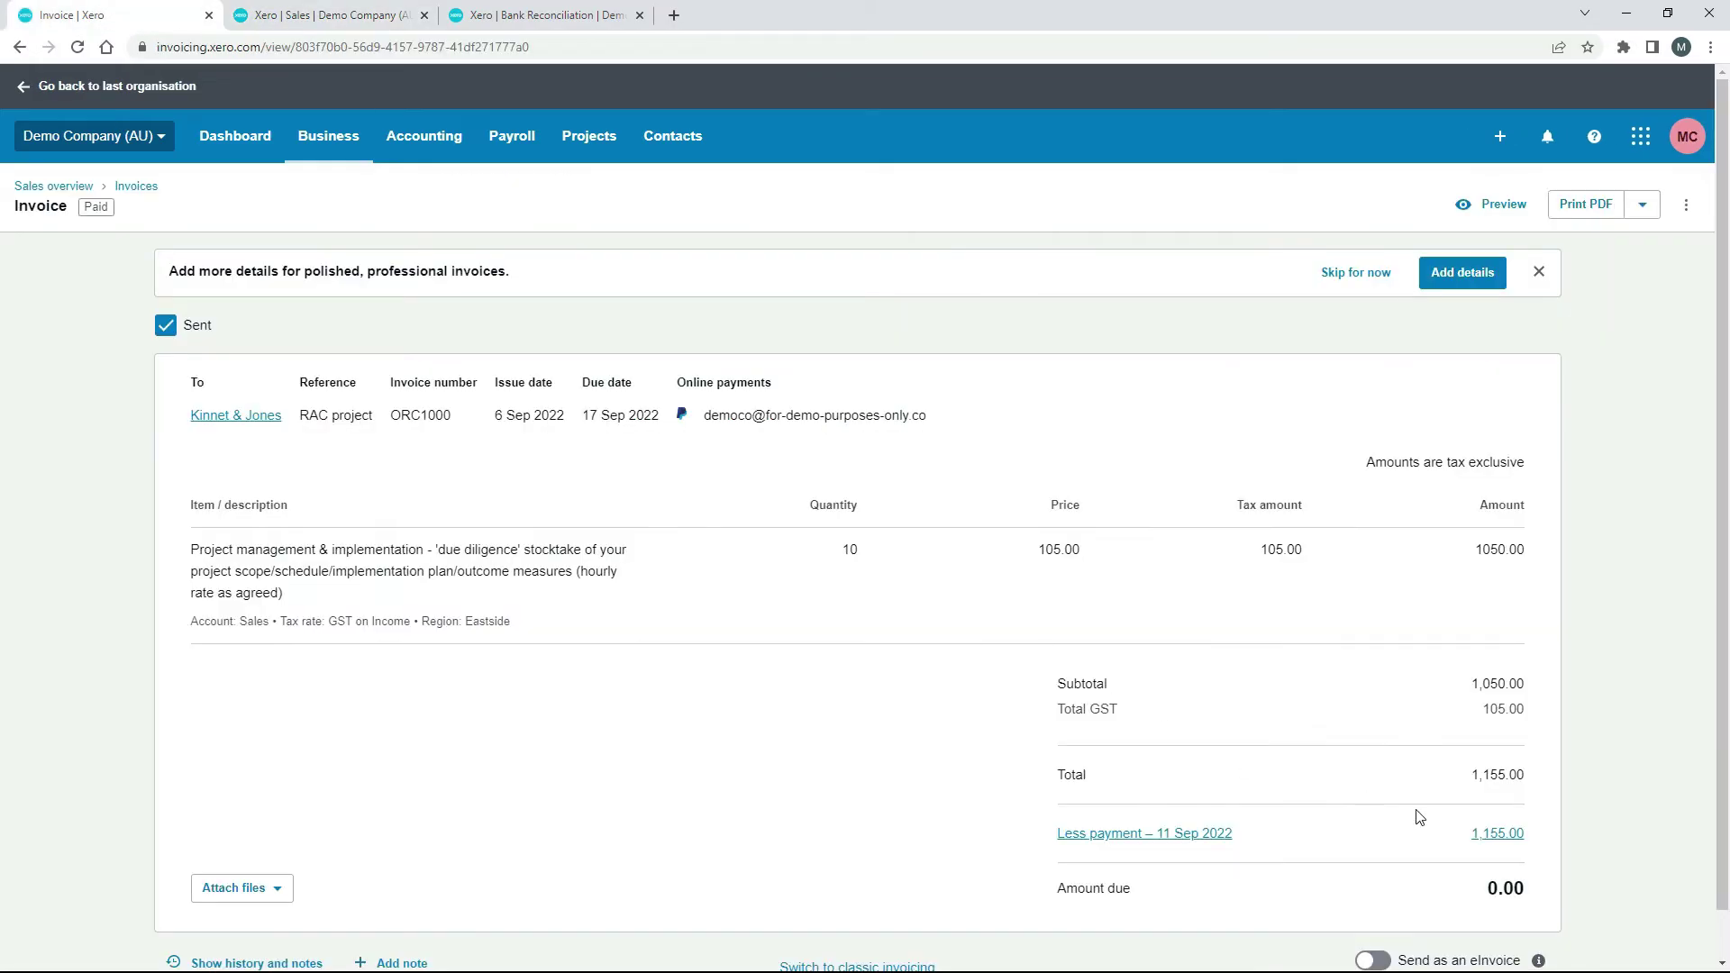
left_click(371, 11)
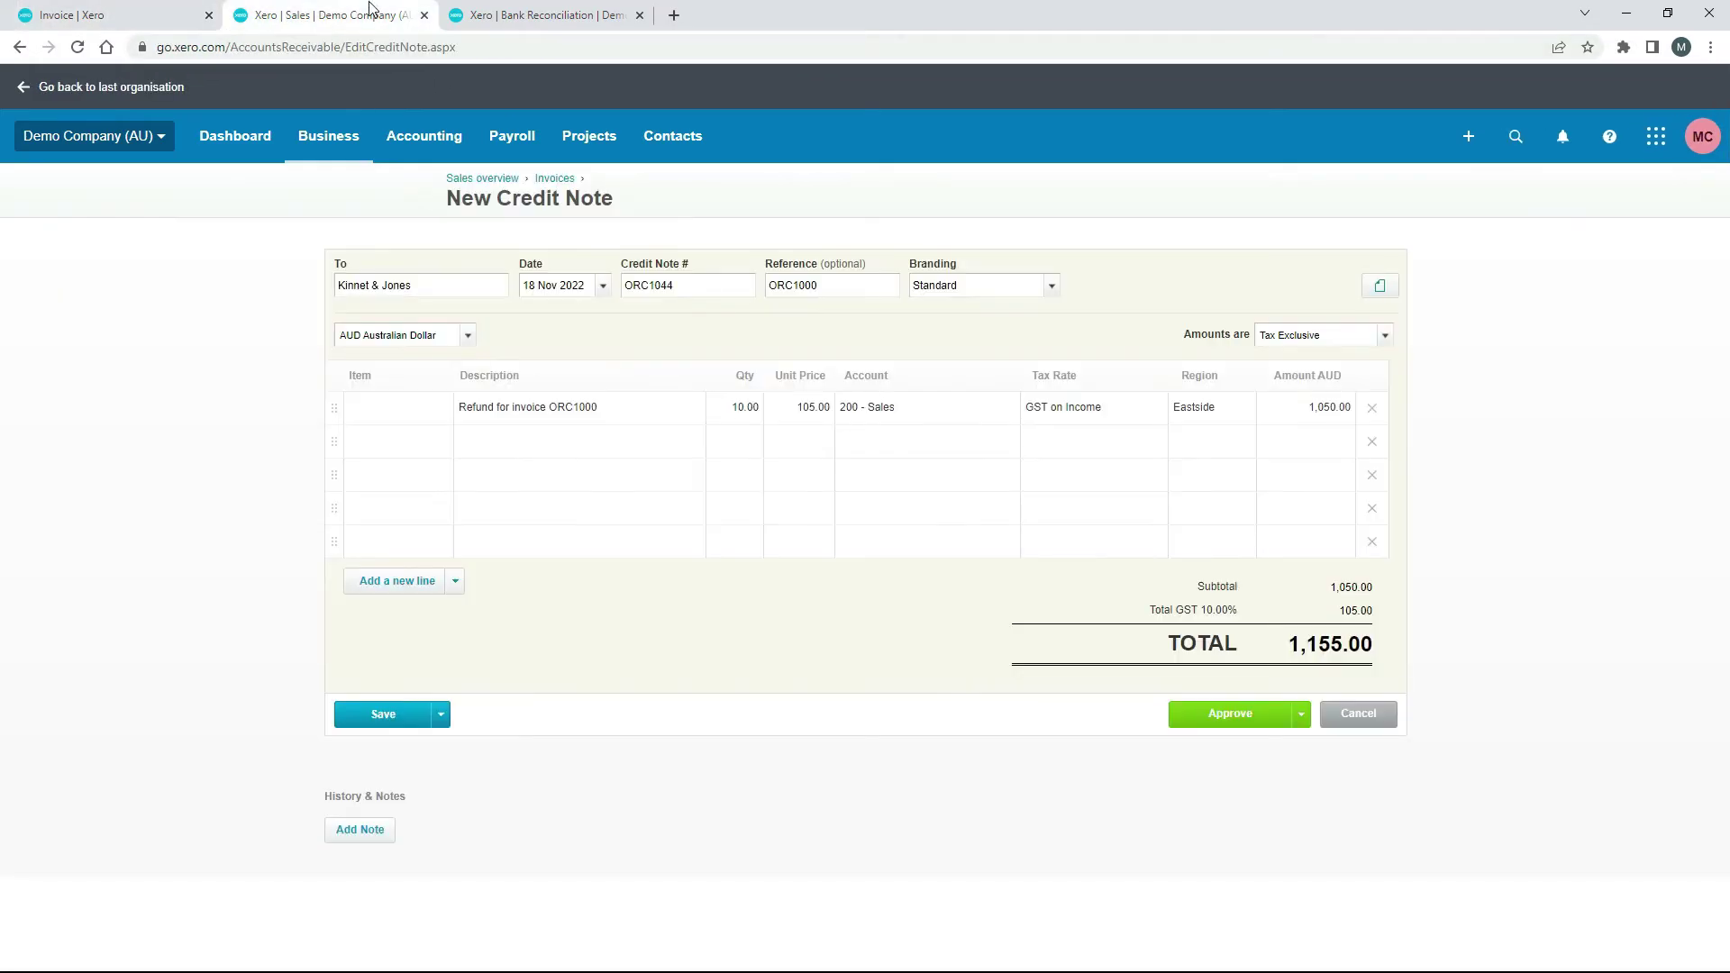
Approve credit note ORC1044 at 1,155.00 and refresh the Business Bank Account reconciliation
left_click(1241, 721)
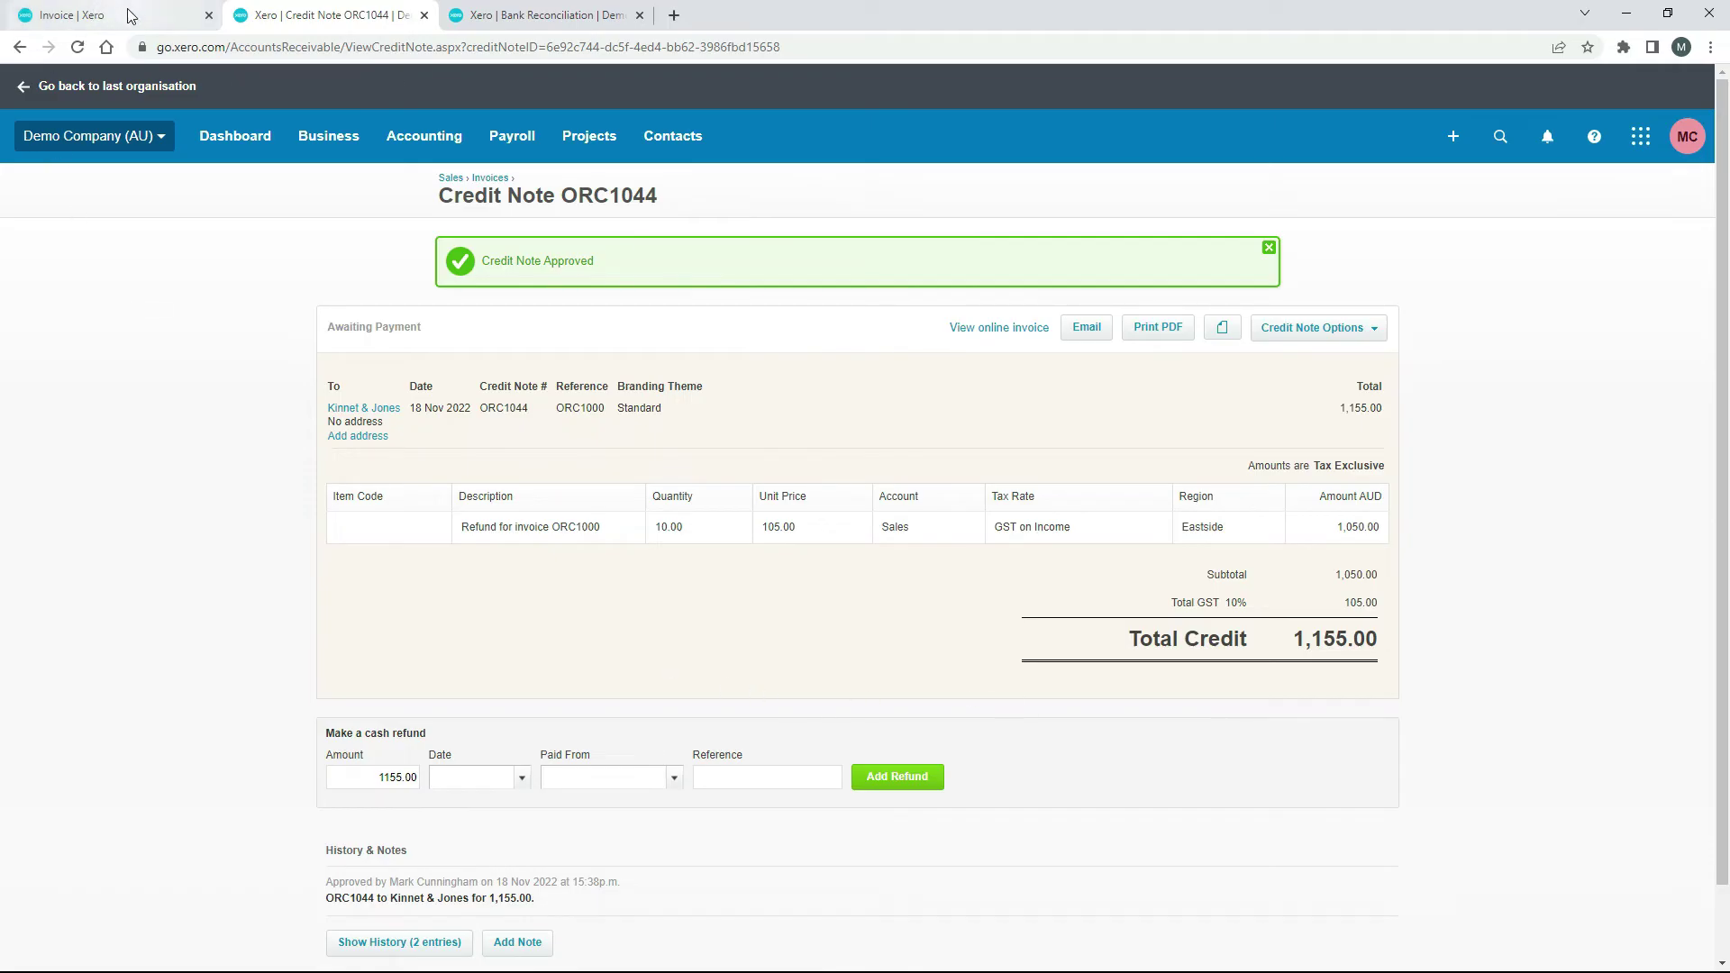
left_click(512, 15)
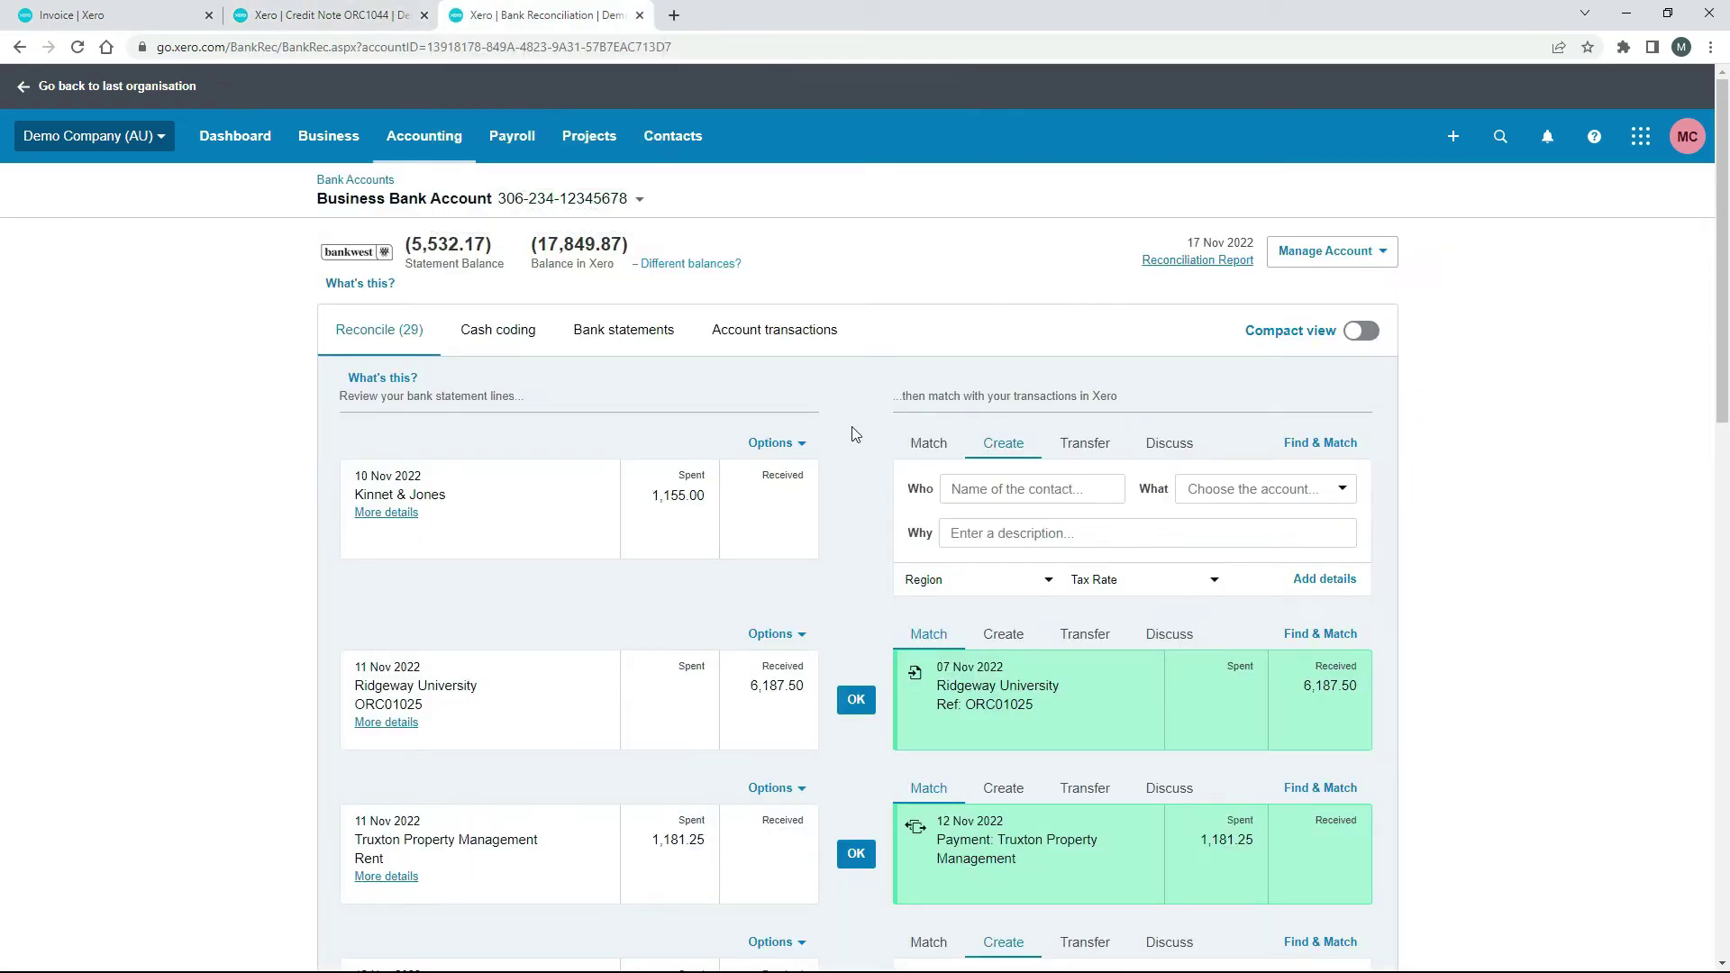
left_click(382, 339)
left_click(361, 15)
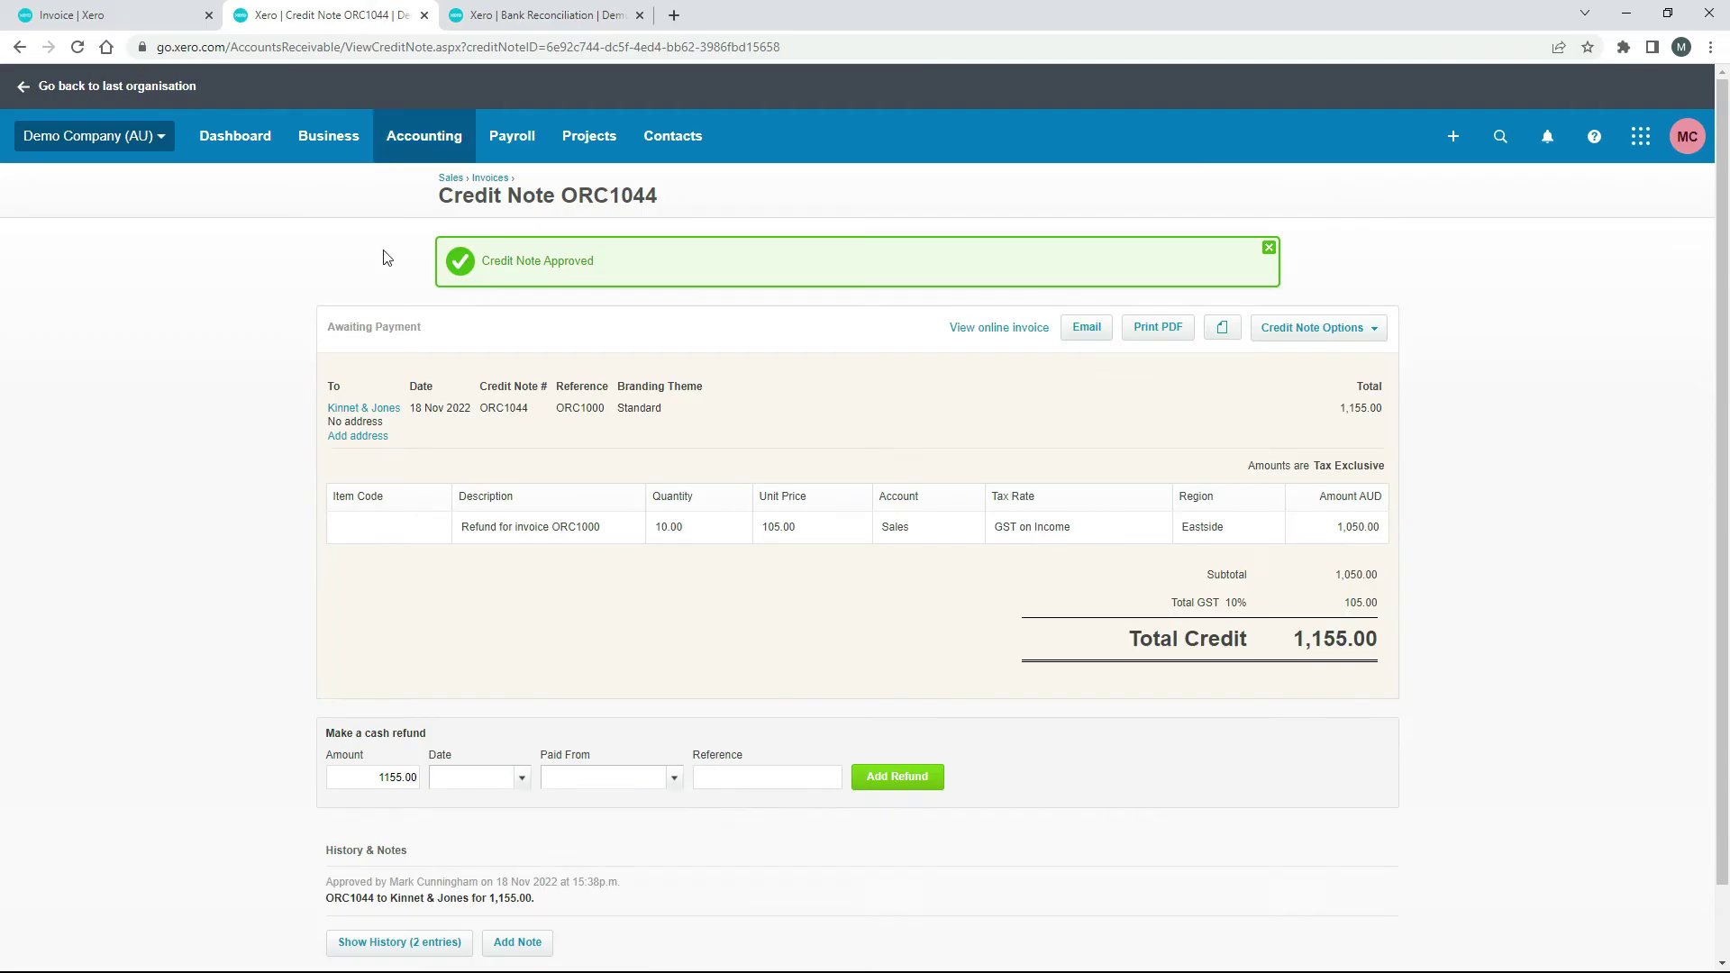
left_click(532, 13)
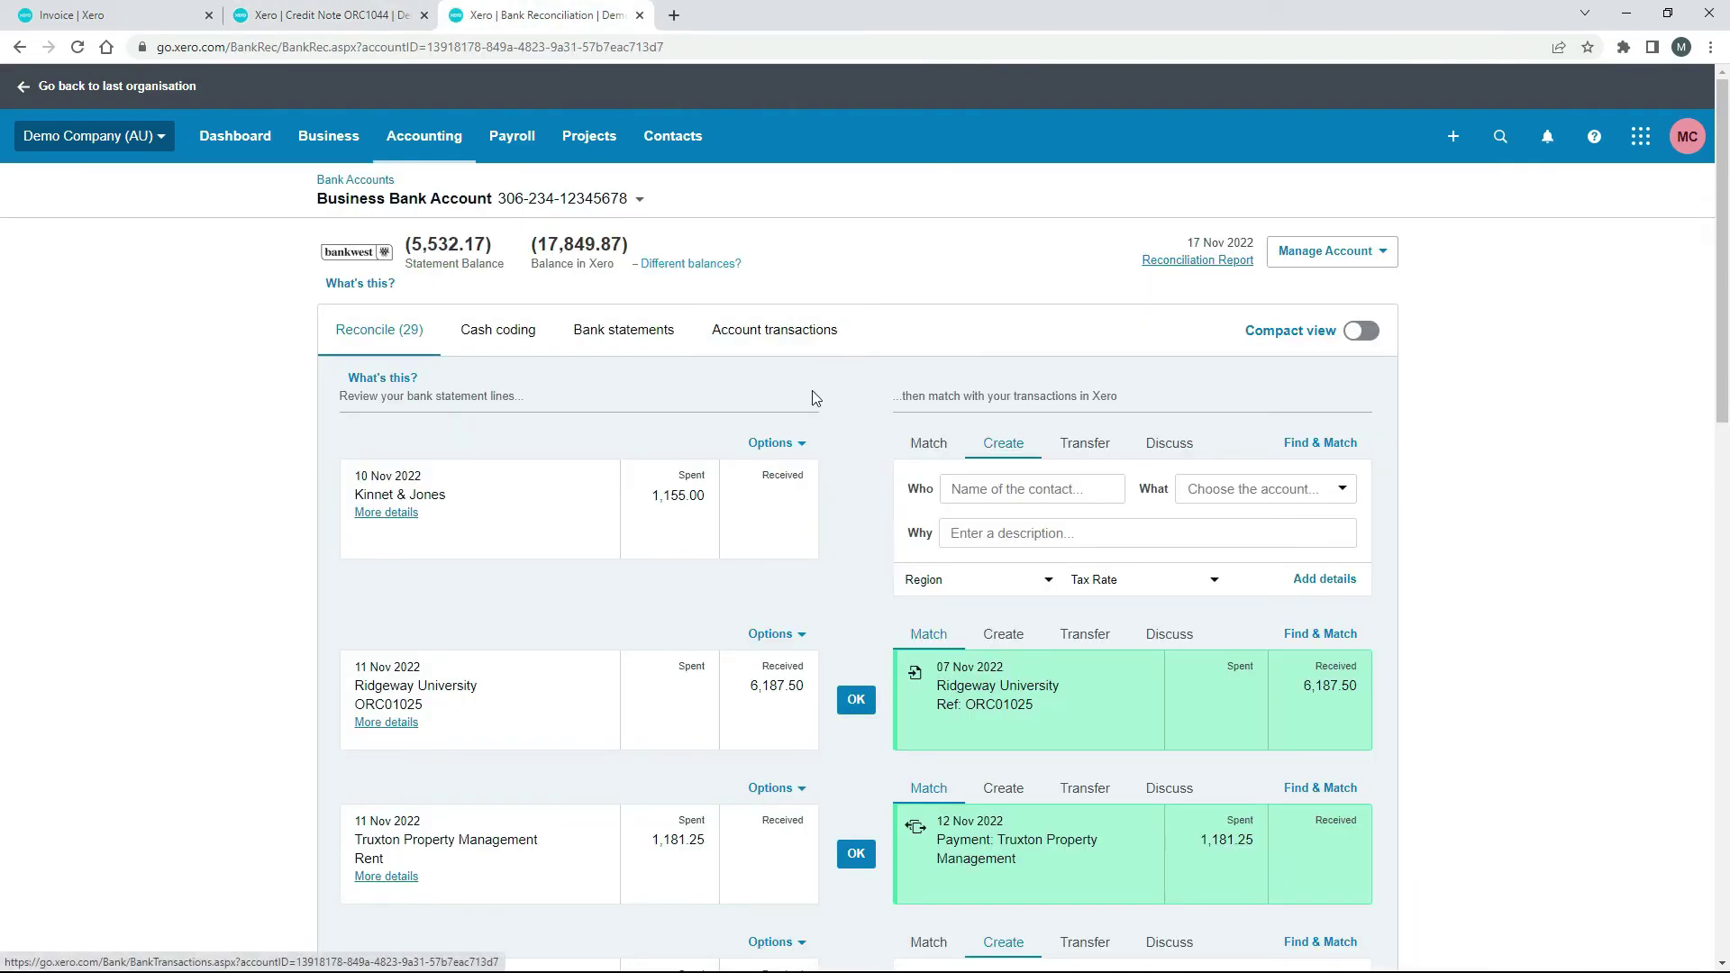
Search for a match on the Kinnet & Jones 1,155.00 line by name 'ki', then return to ORC1044
left_click(924, 443)
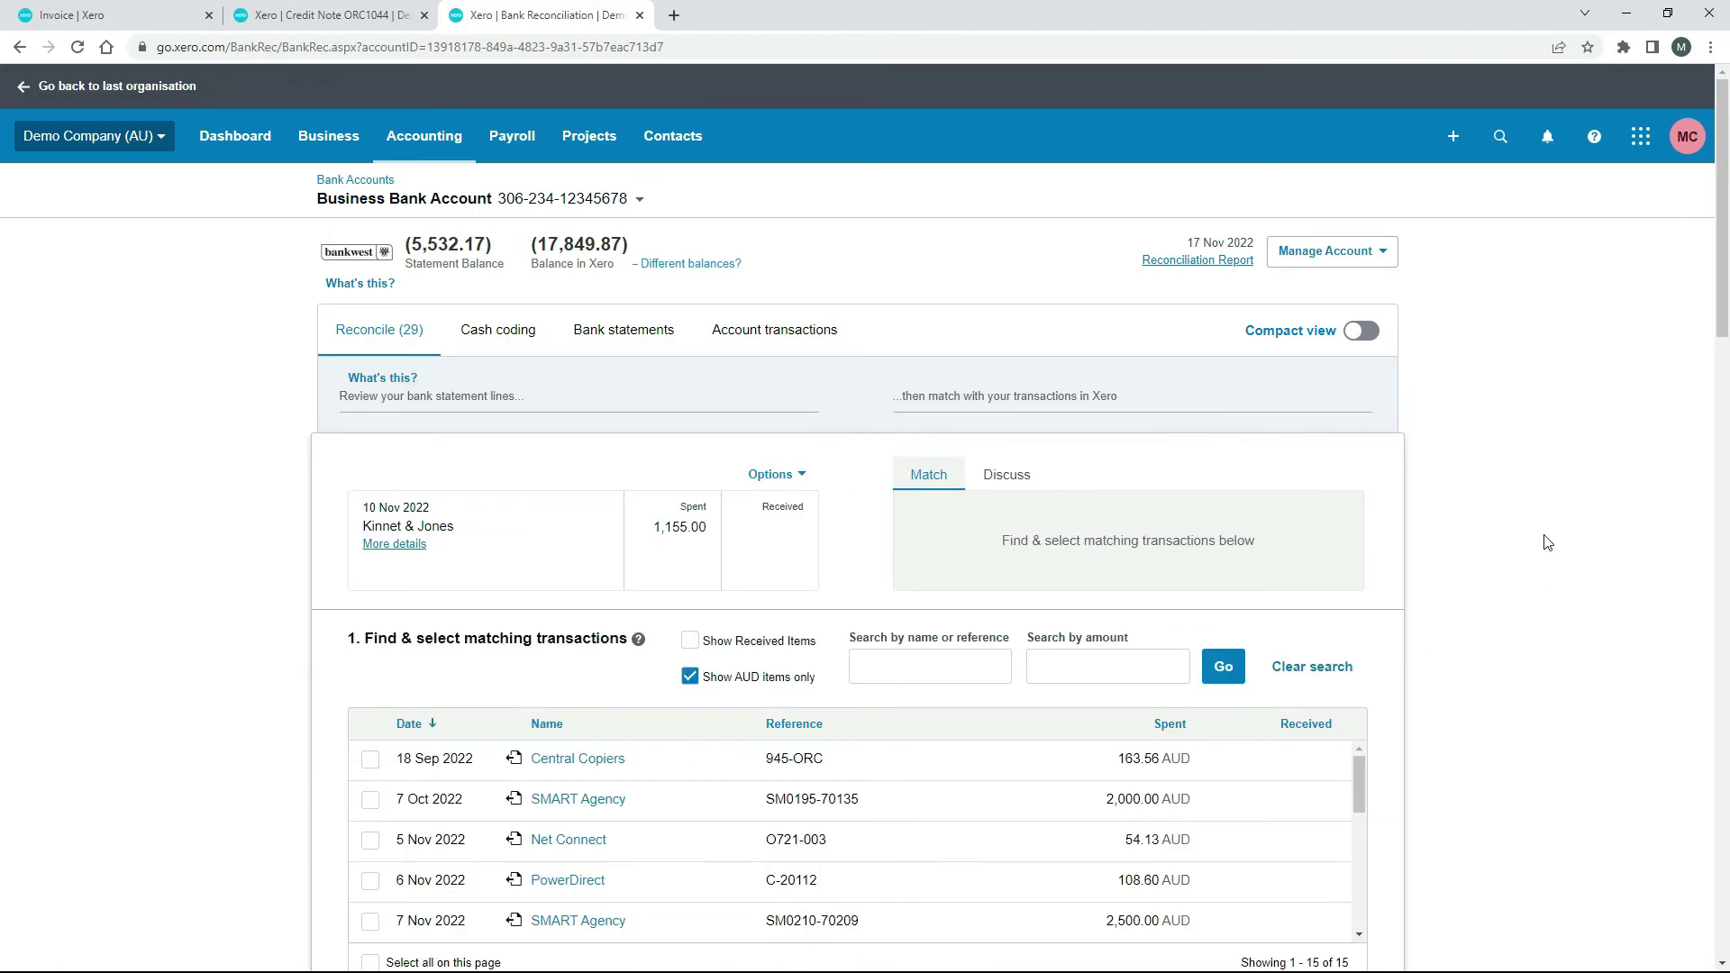
left_click(963, 672)
left_click(1224, 675)
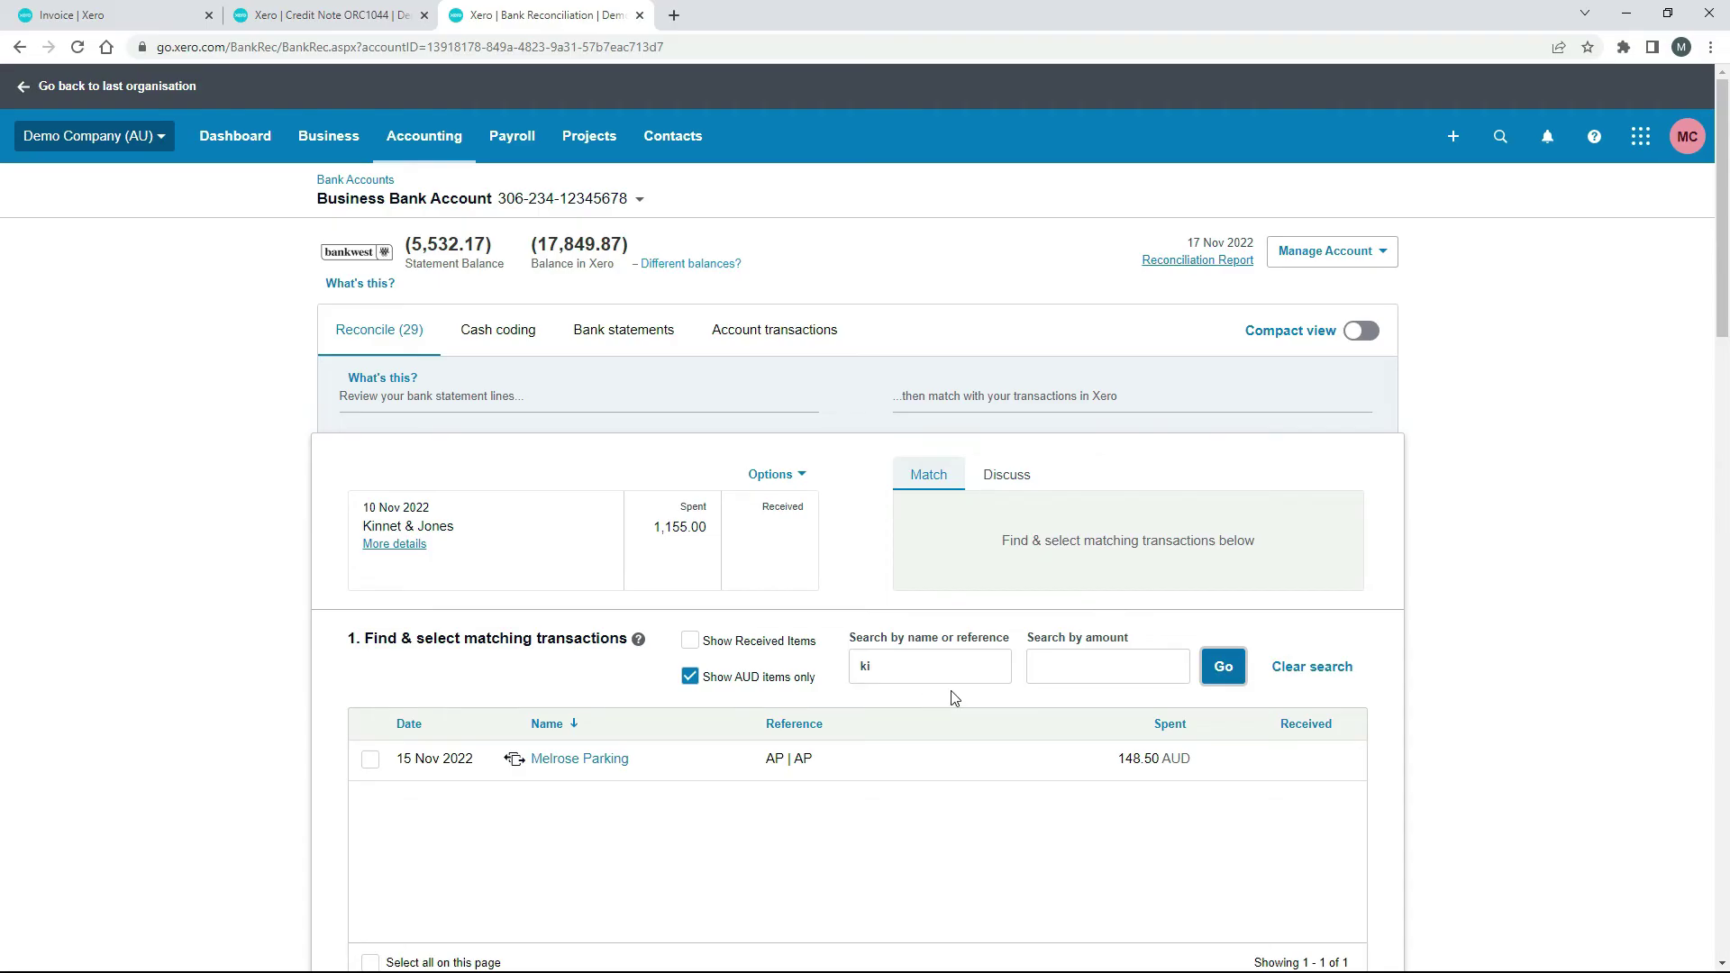
left_click(350, 13)
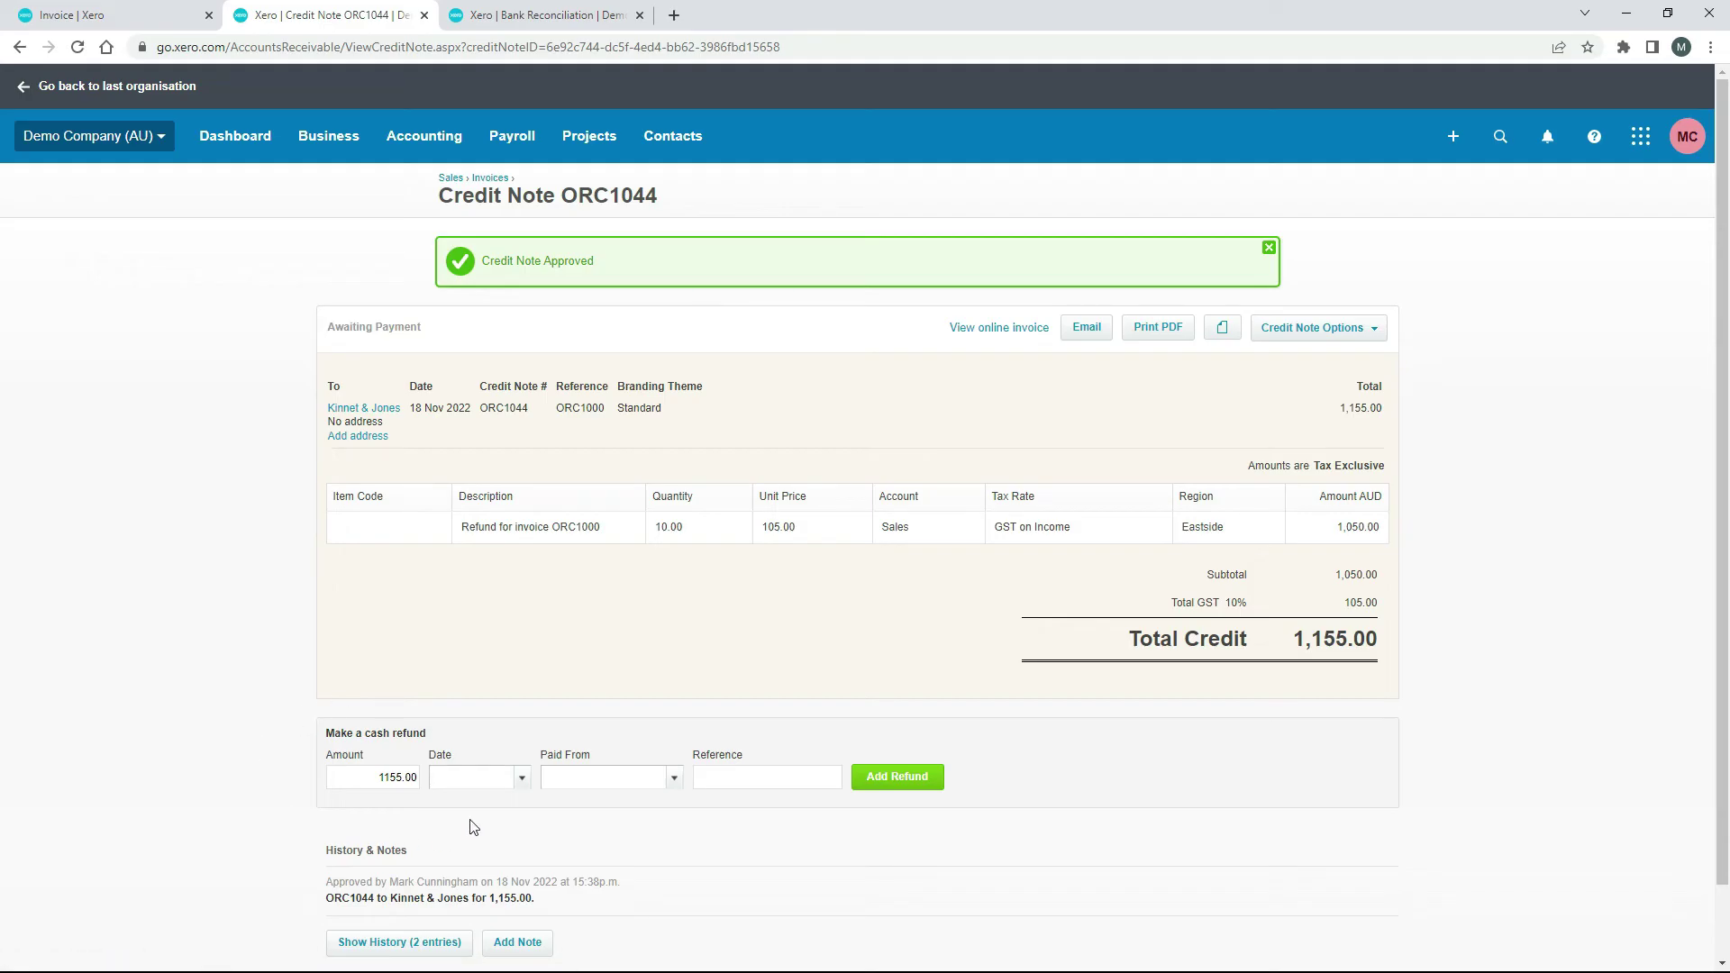
Refresh the bank reconciliation lines and come back to credit note ORC1044
left_click(487, 16)
left_click(390, 336)
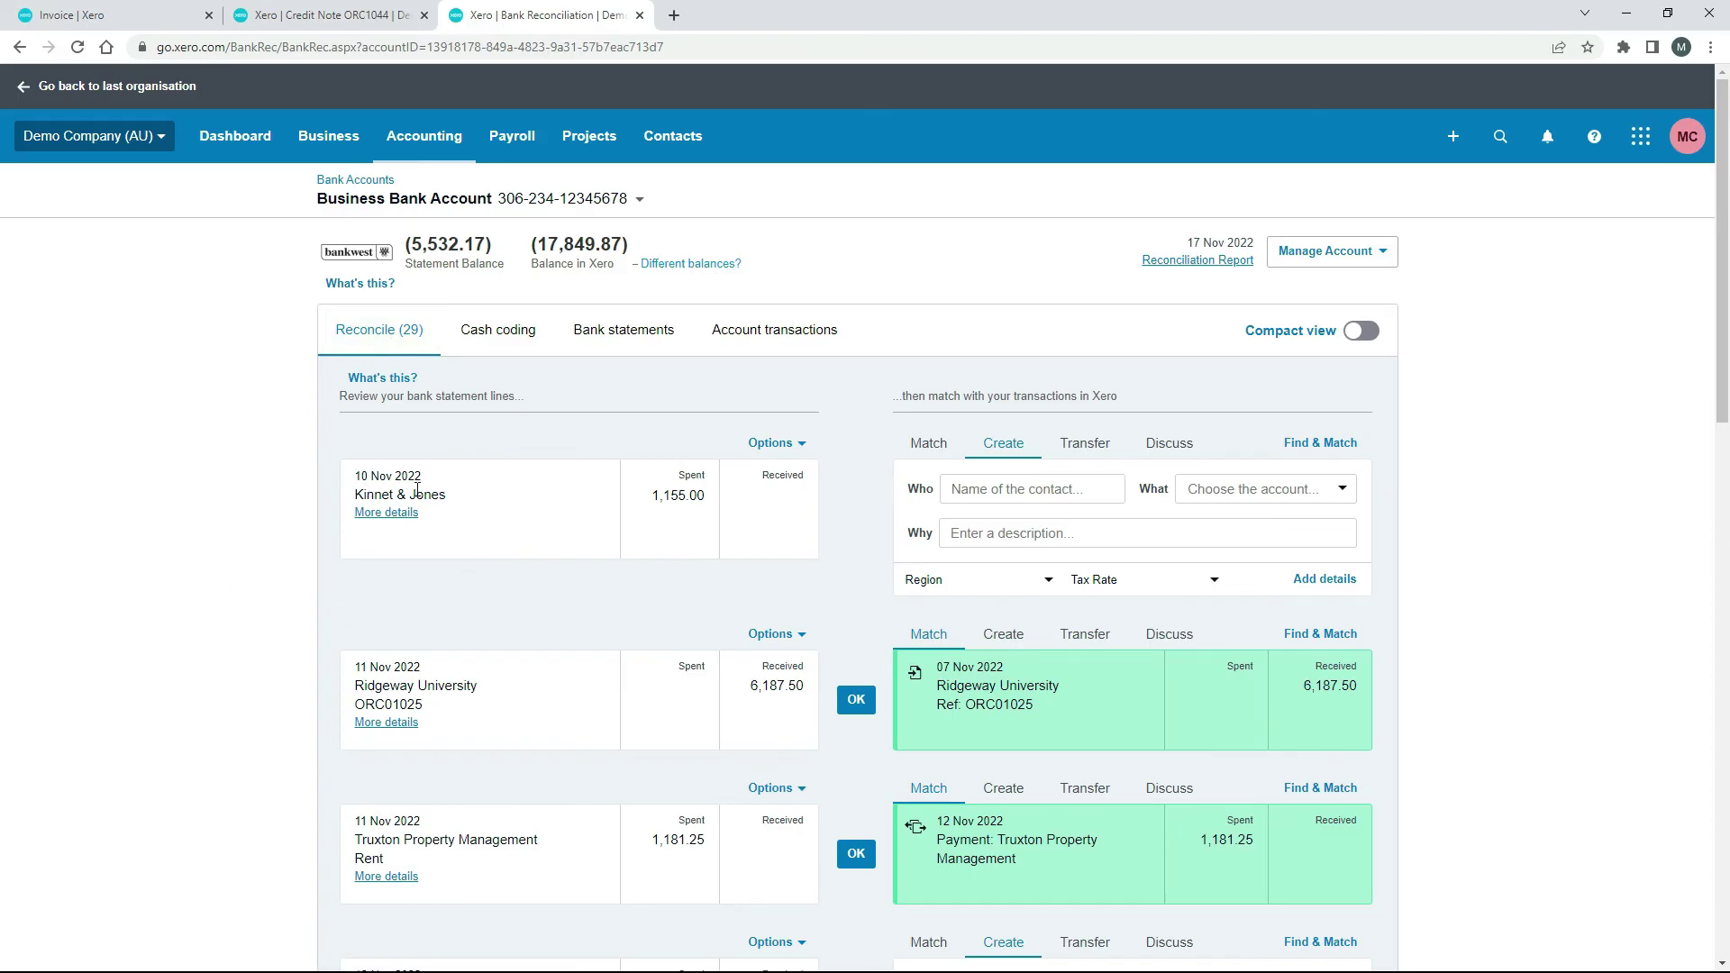
left_click(374, 16)
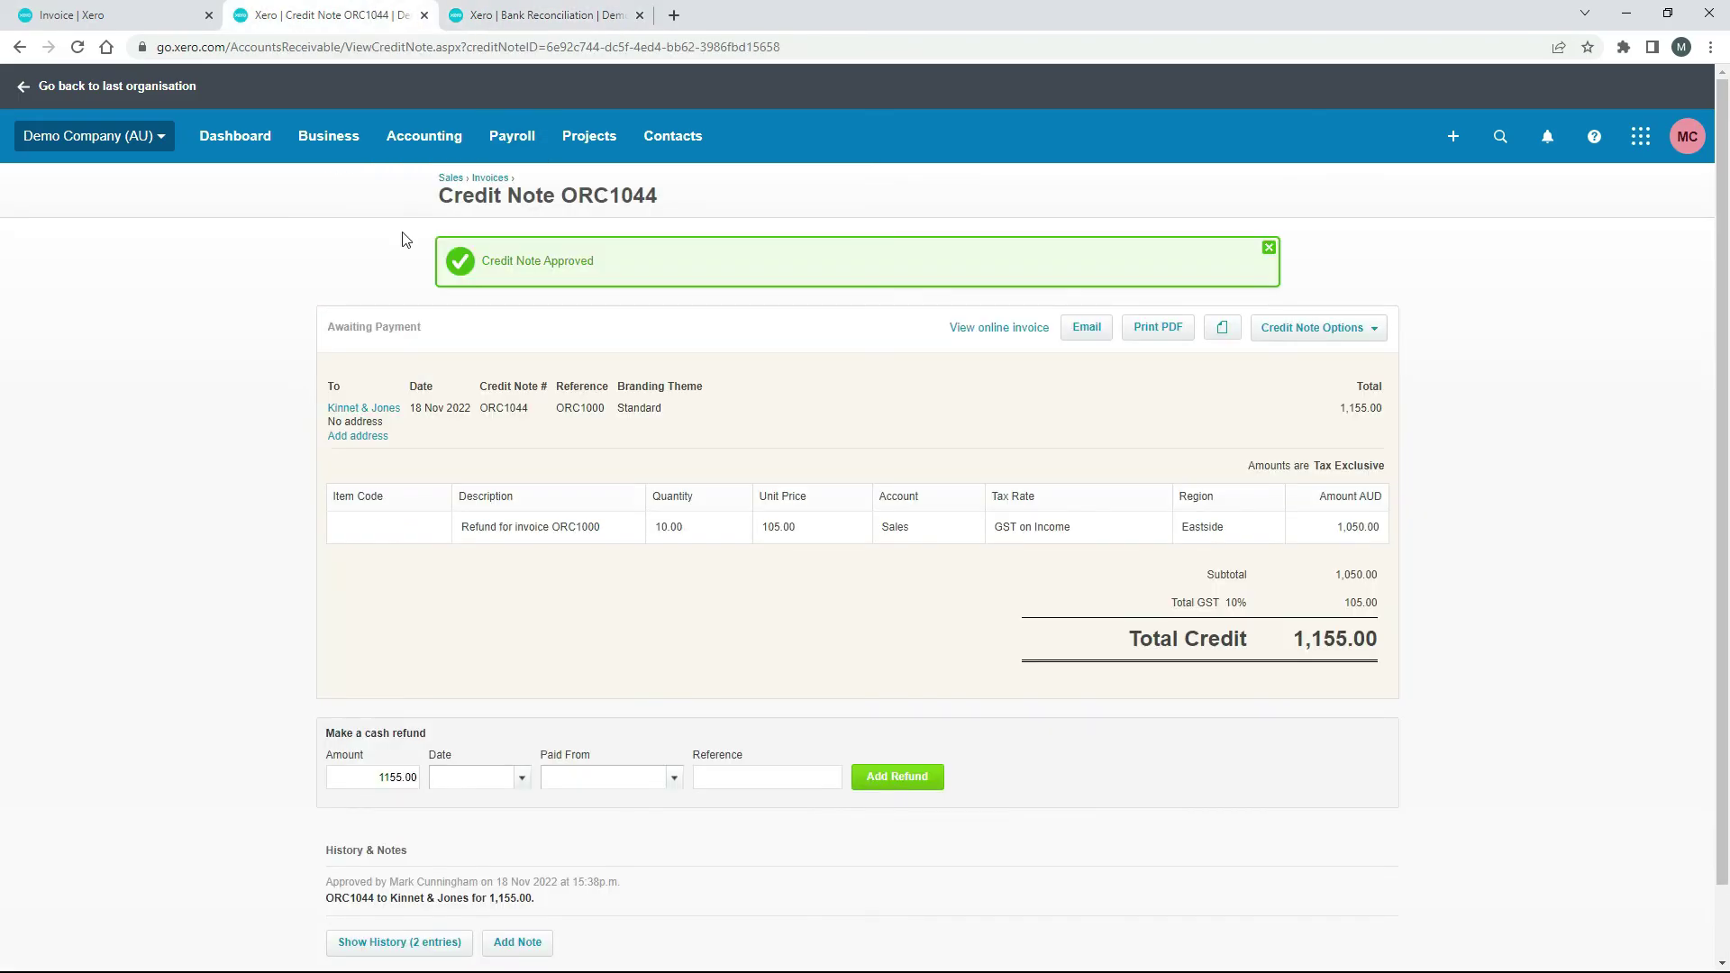
Add the 1,155.00 cash refund dated 10 Nov 2022, paid from 090 - Business Bank Account
left_click(523, 779)
left_click(622, 575)
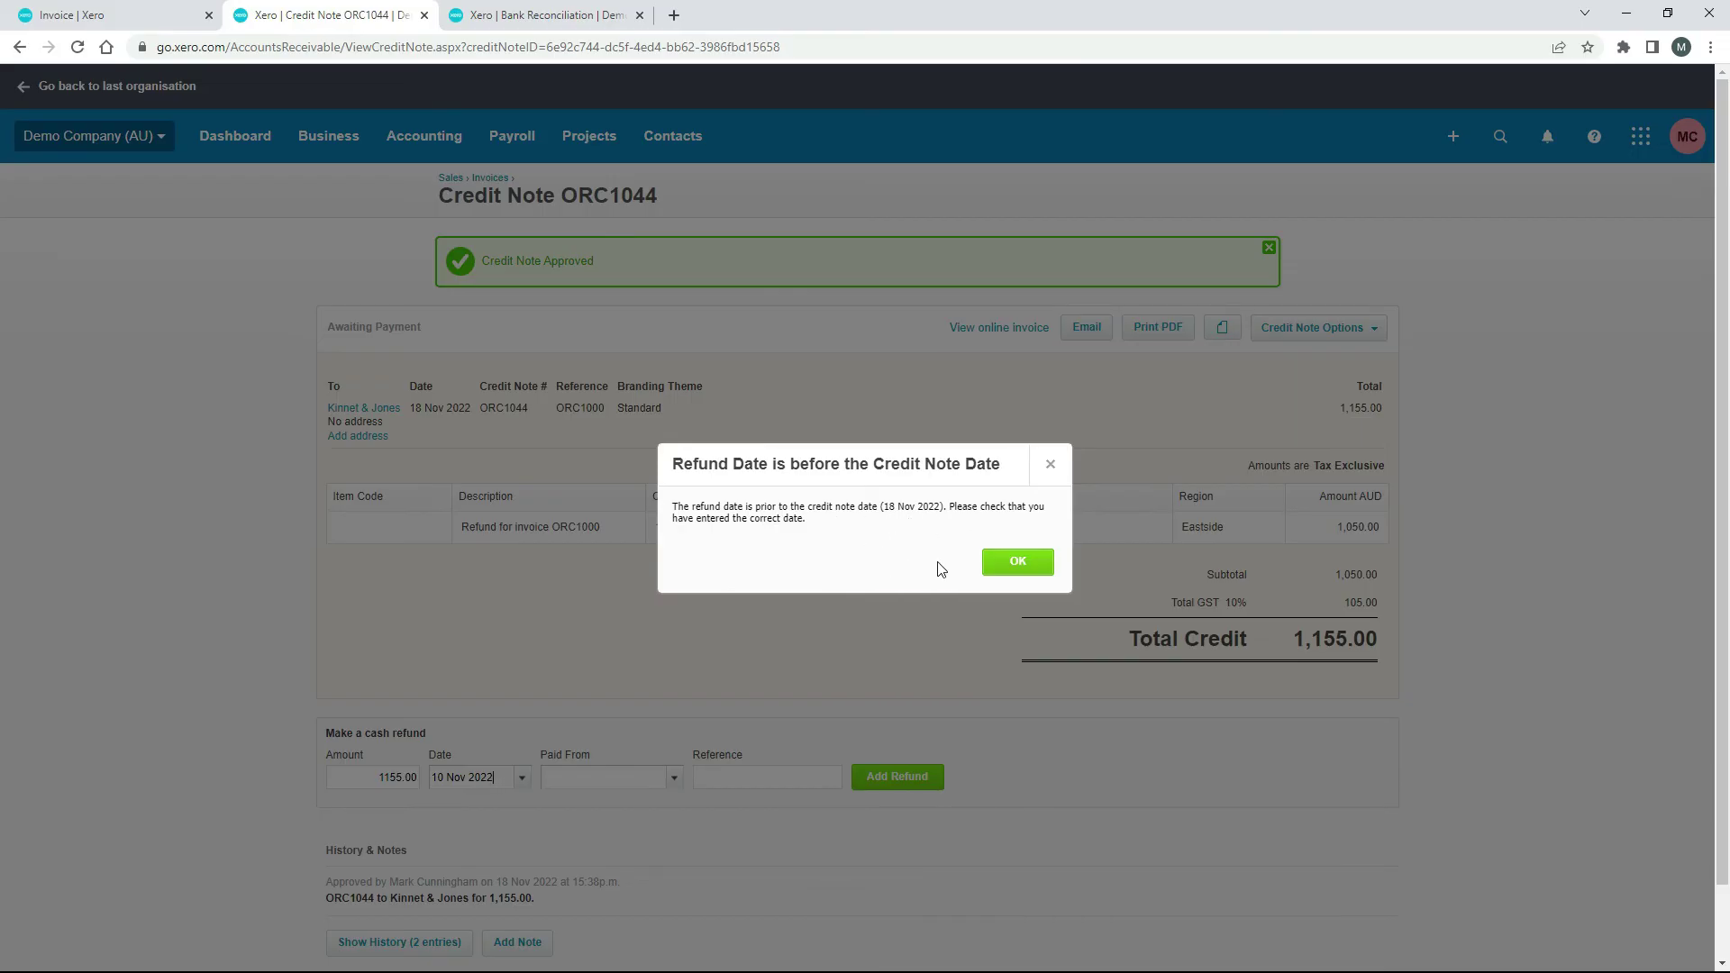
left_click(1020, 566)
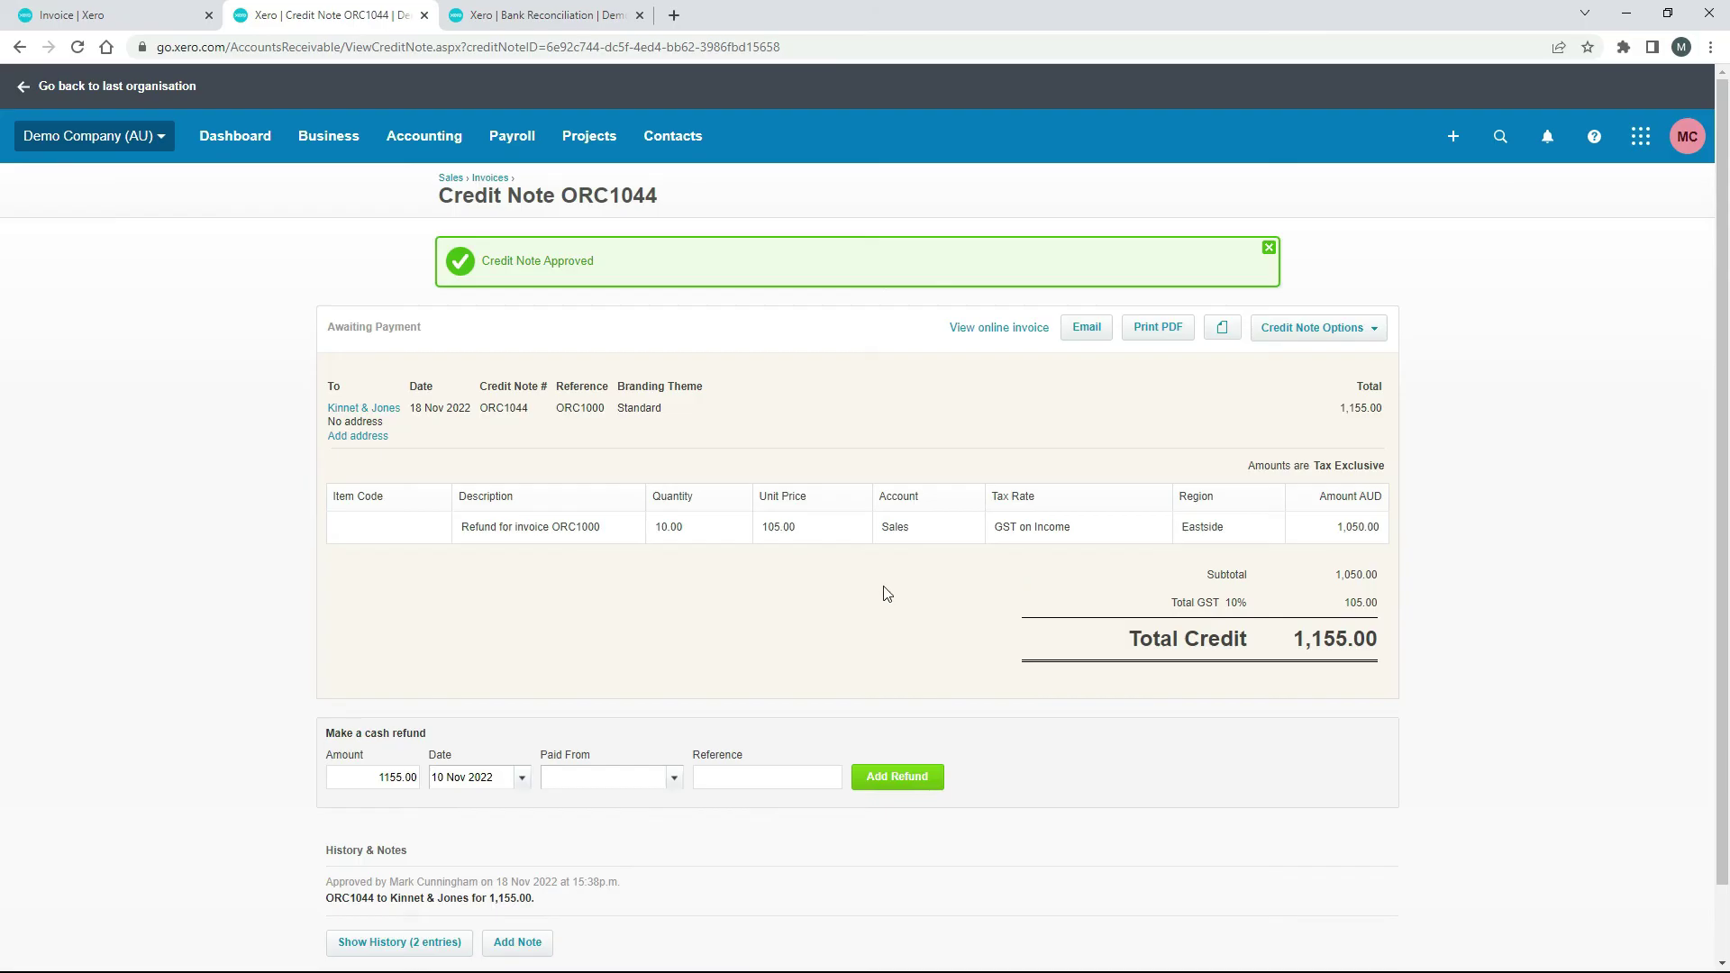
left_click(674, 780)
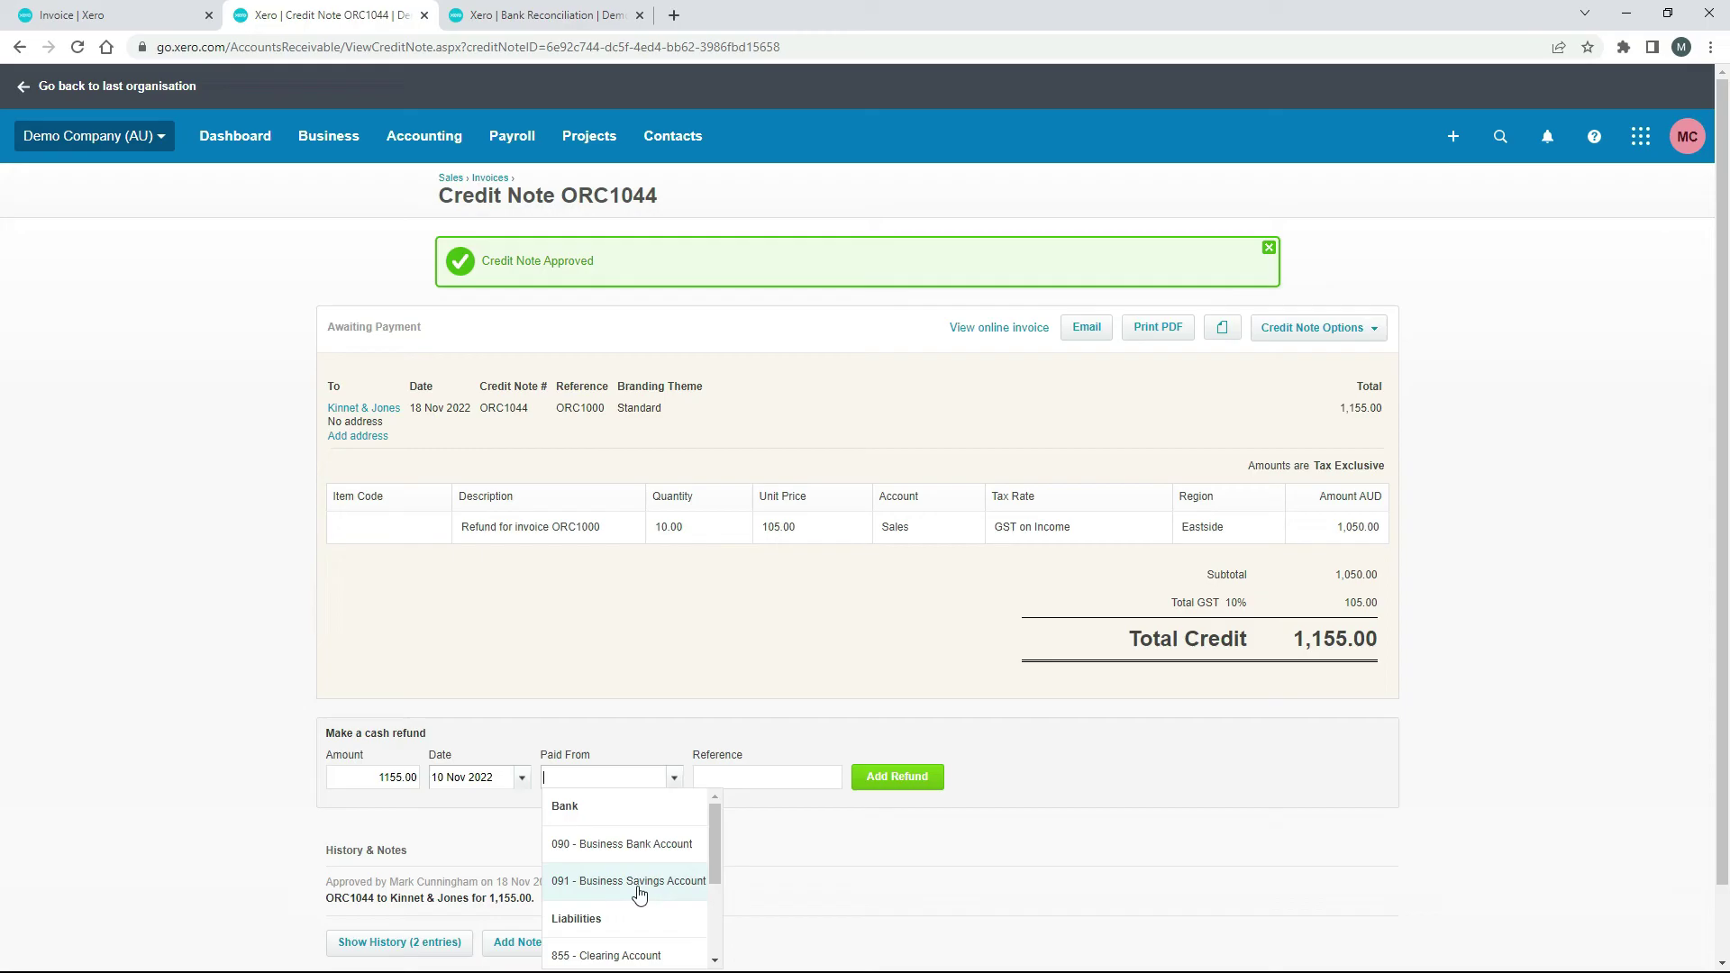
left_click(607, 851)
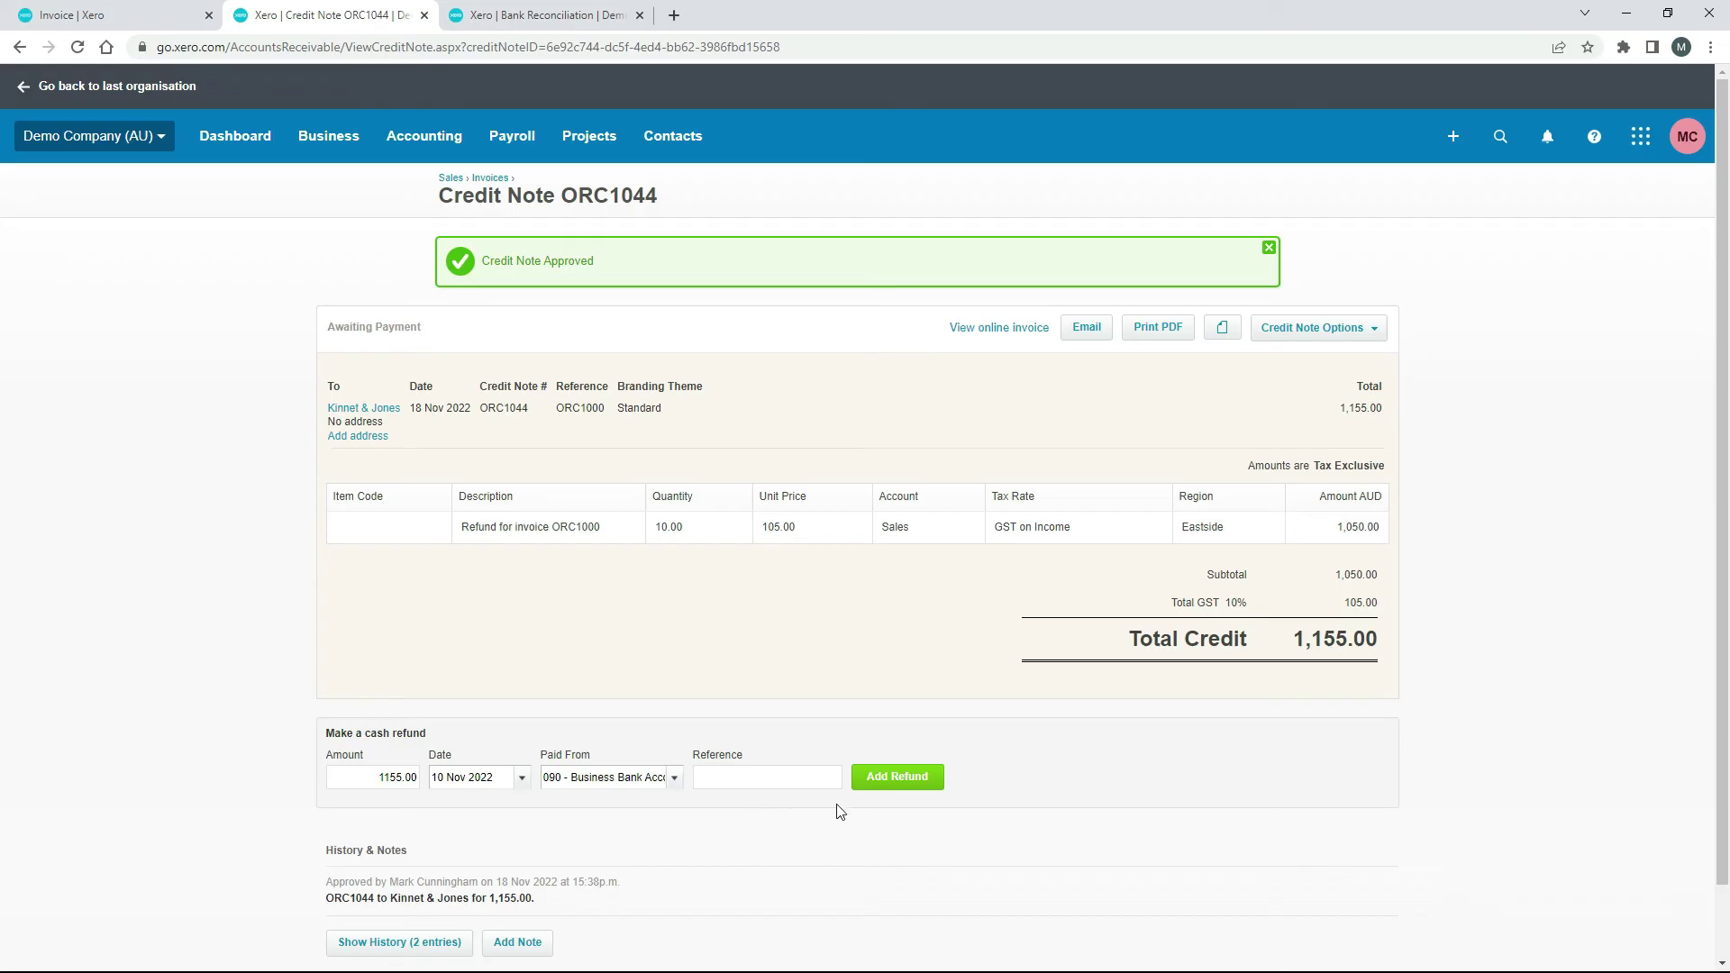
left_click(903, 777)
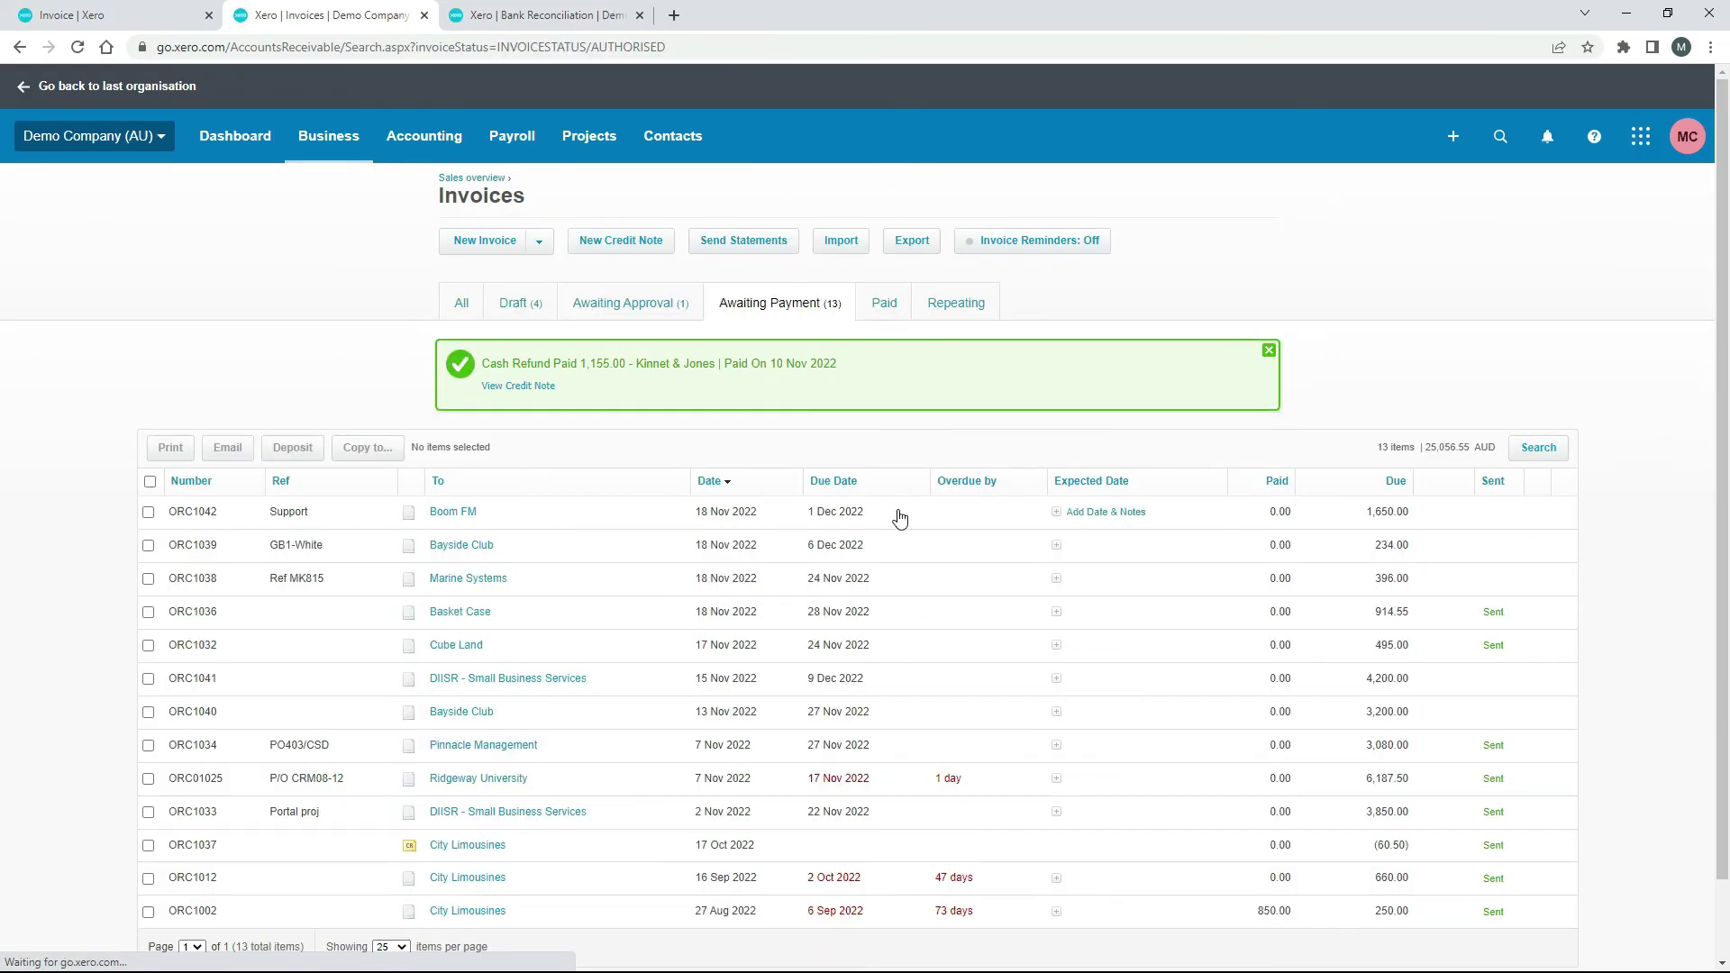
Confirm ORC1044 appears paid on 10 Nov 2022, then return to the bank reconciliation
left_click(886, 306)
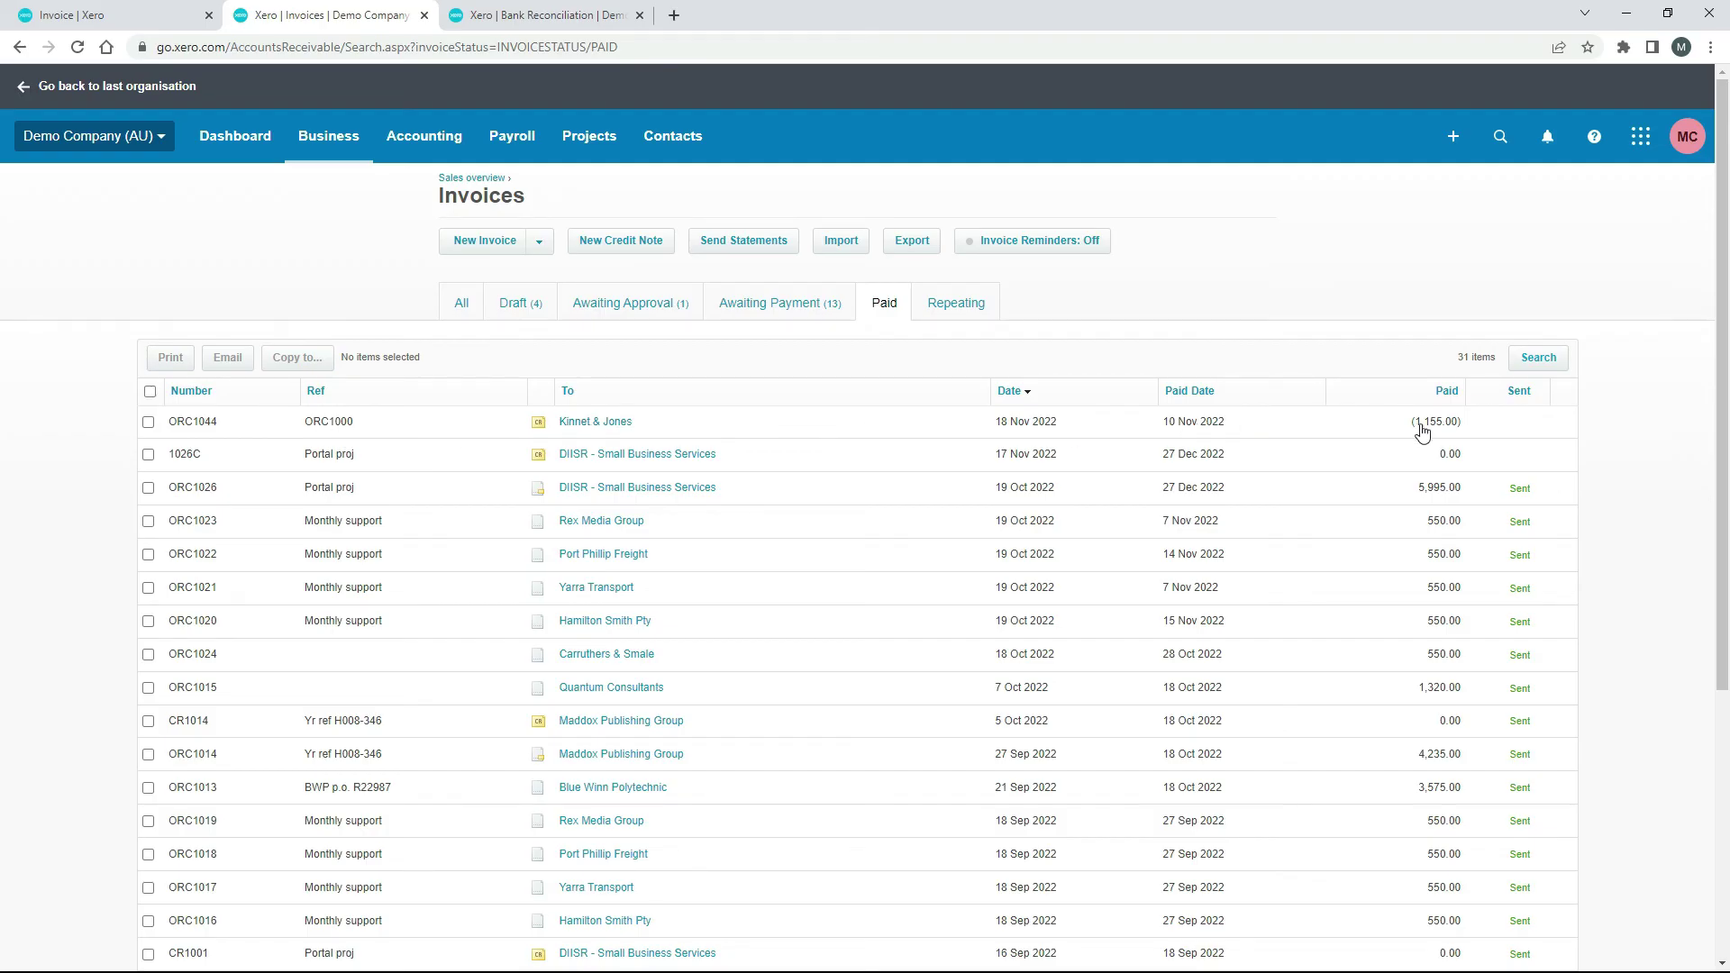
left_click(543, 16)
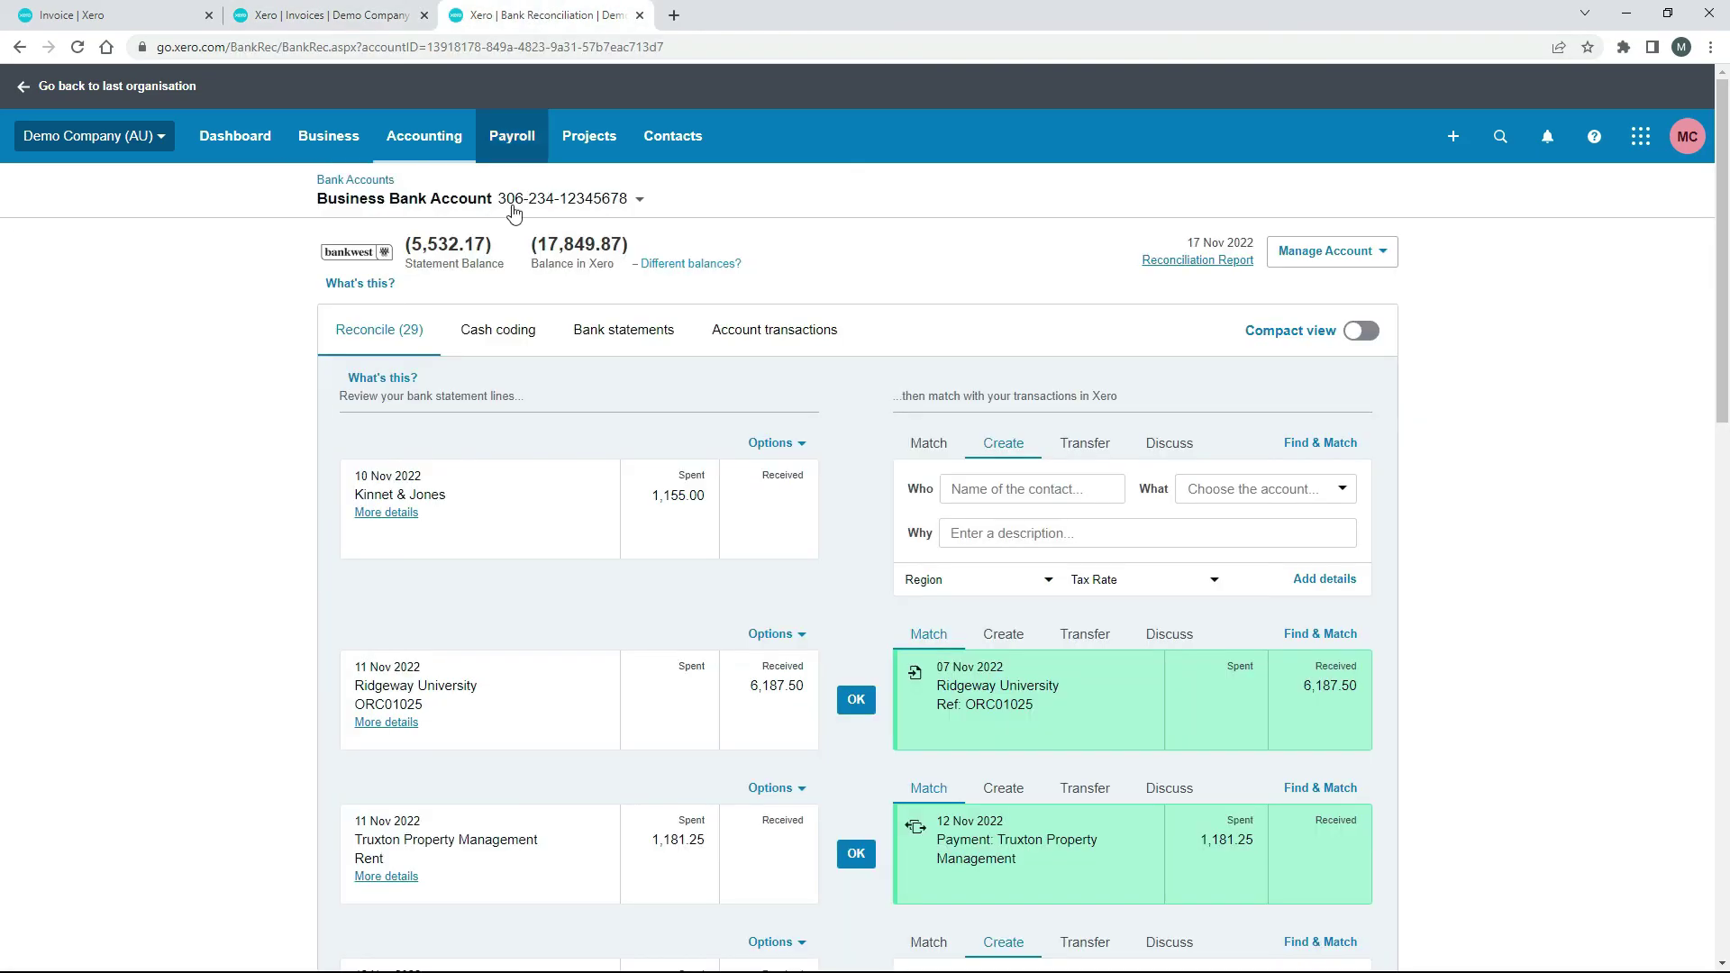
Refresh the reconciliation and accept the 1,155.00 Kinnet & Jones match to the cash refund
left_click(397, 333)
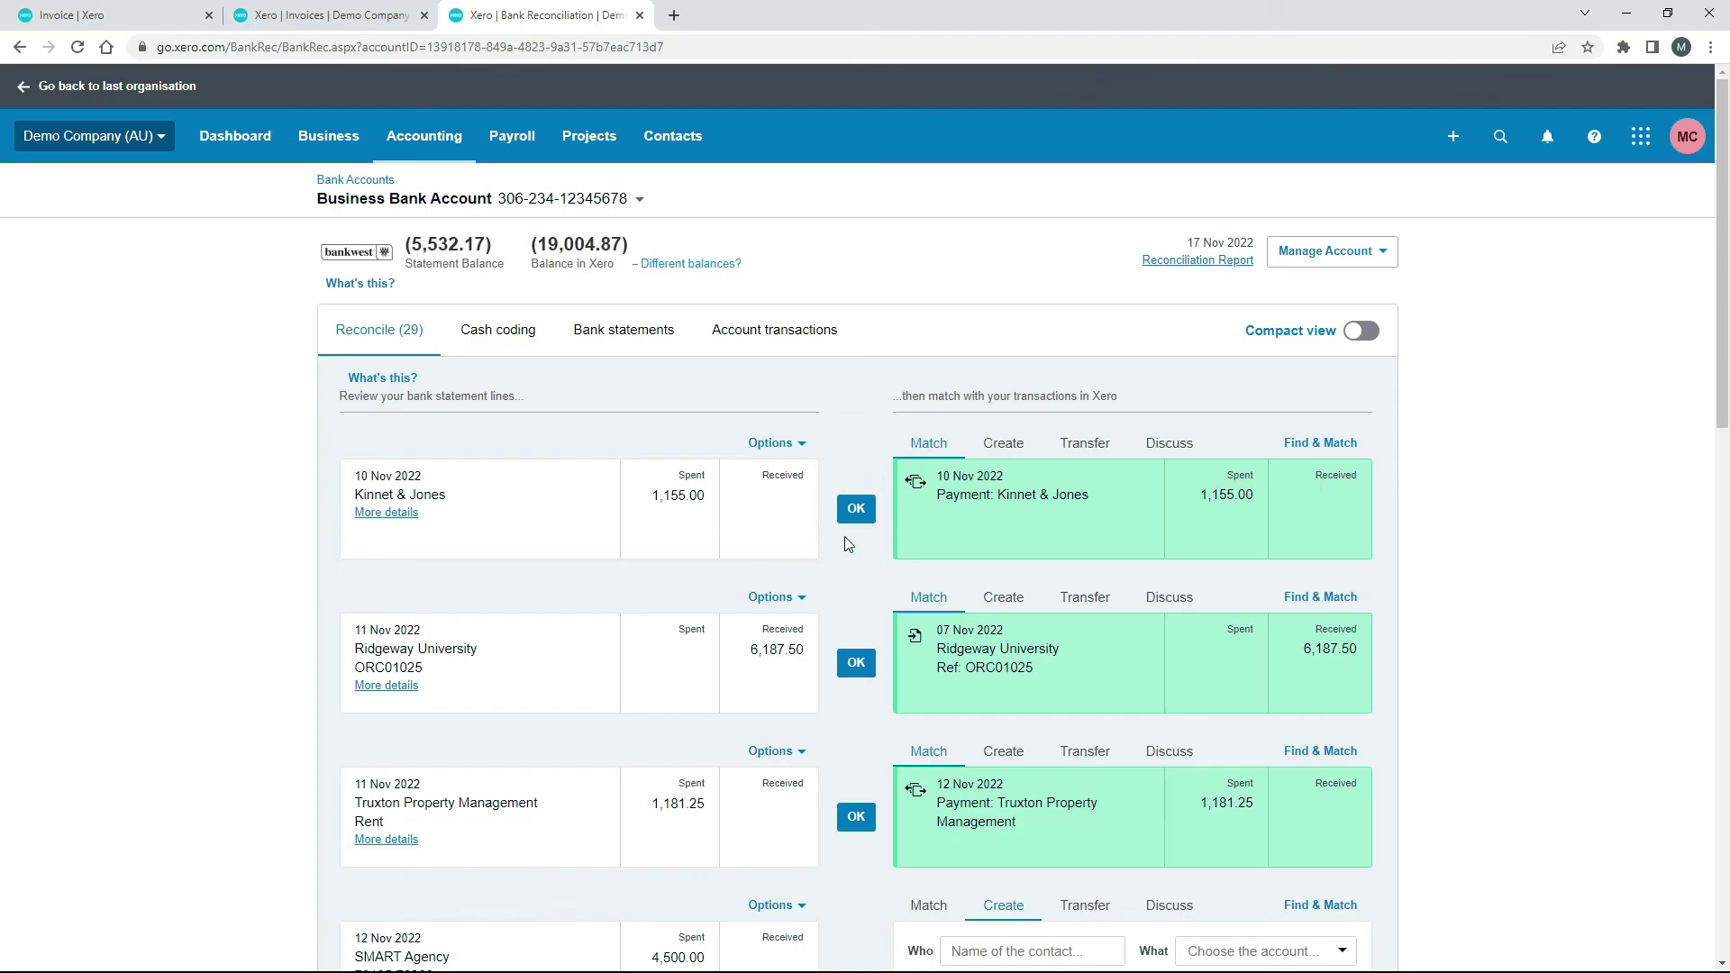
left_click(855, 510)
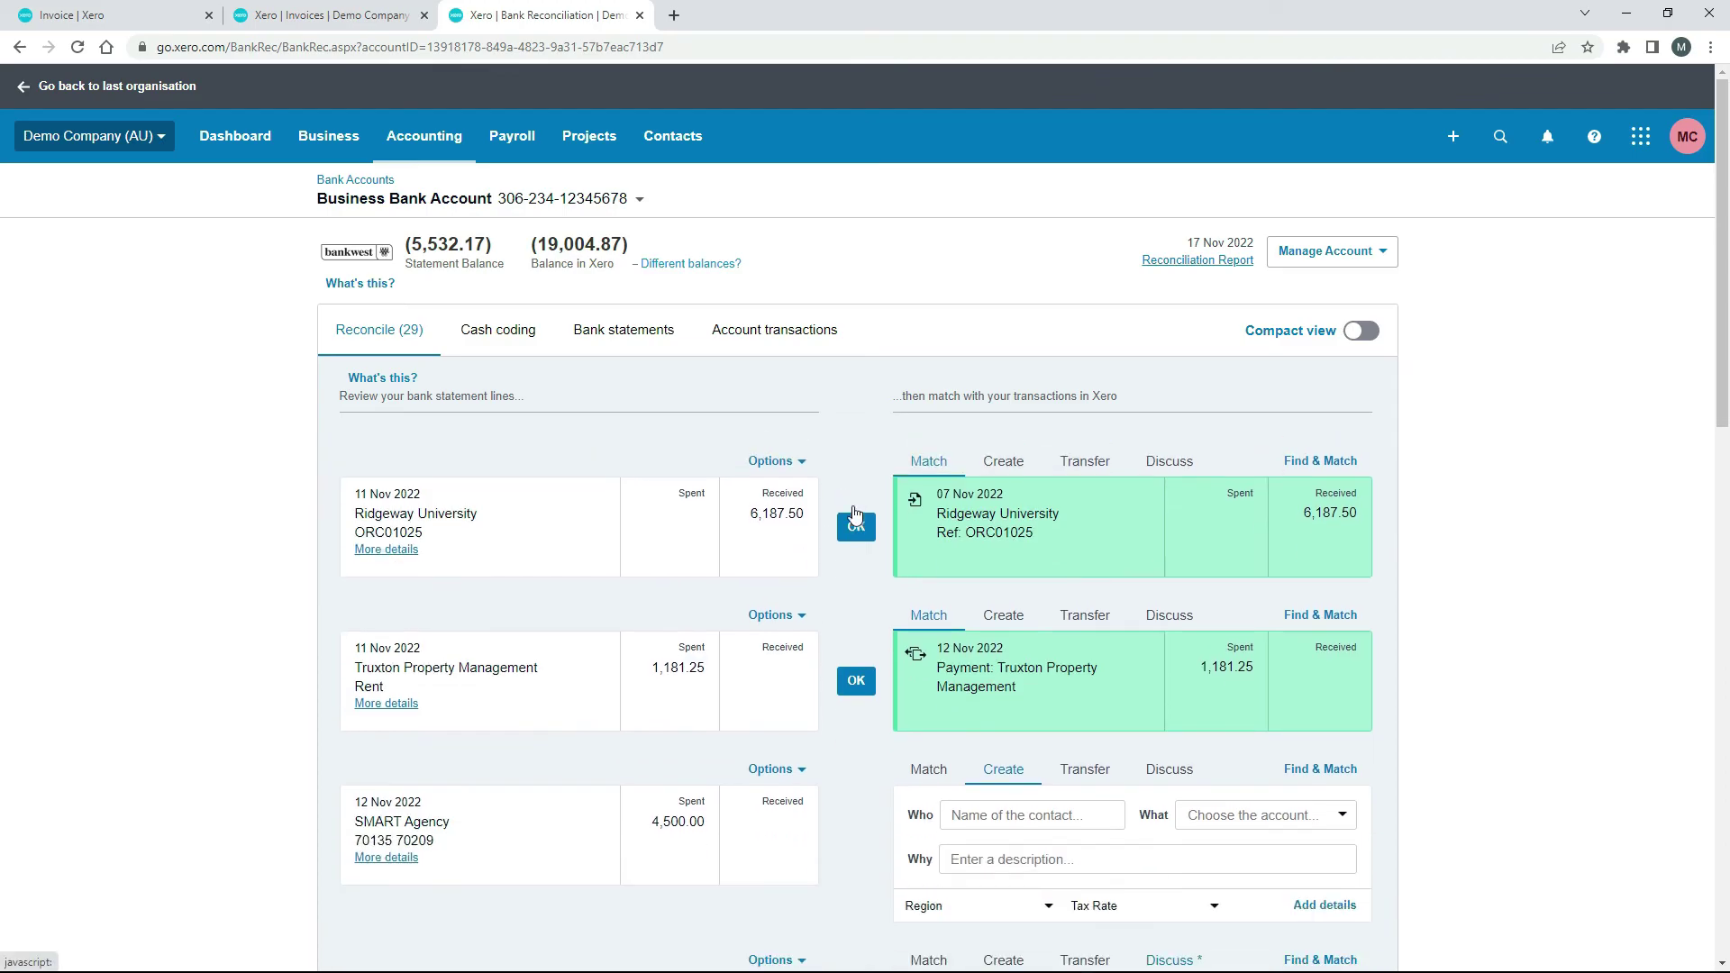
left_click(369, 15)
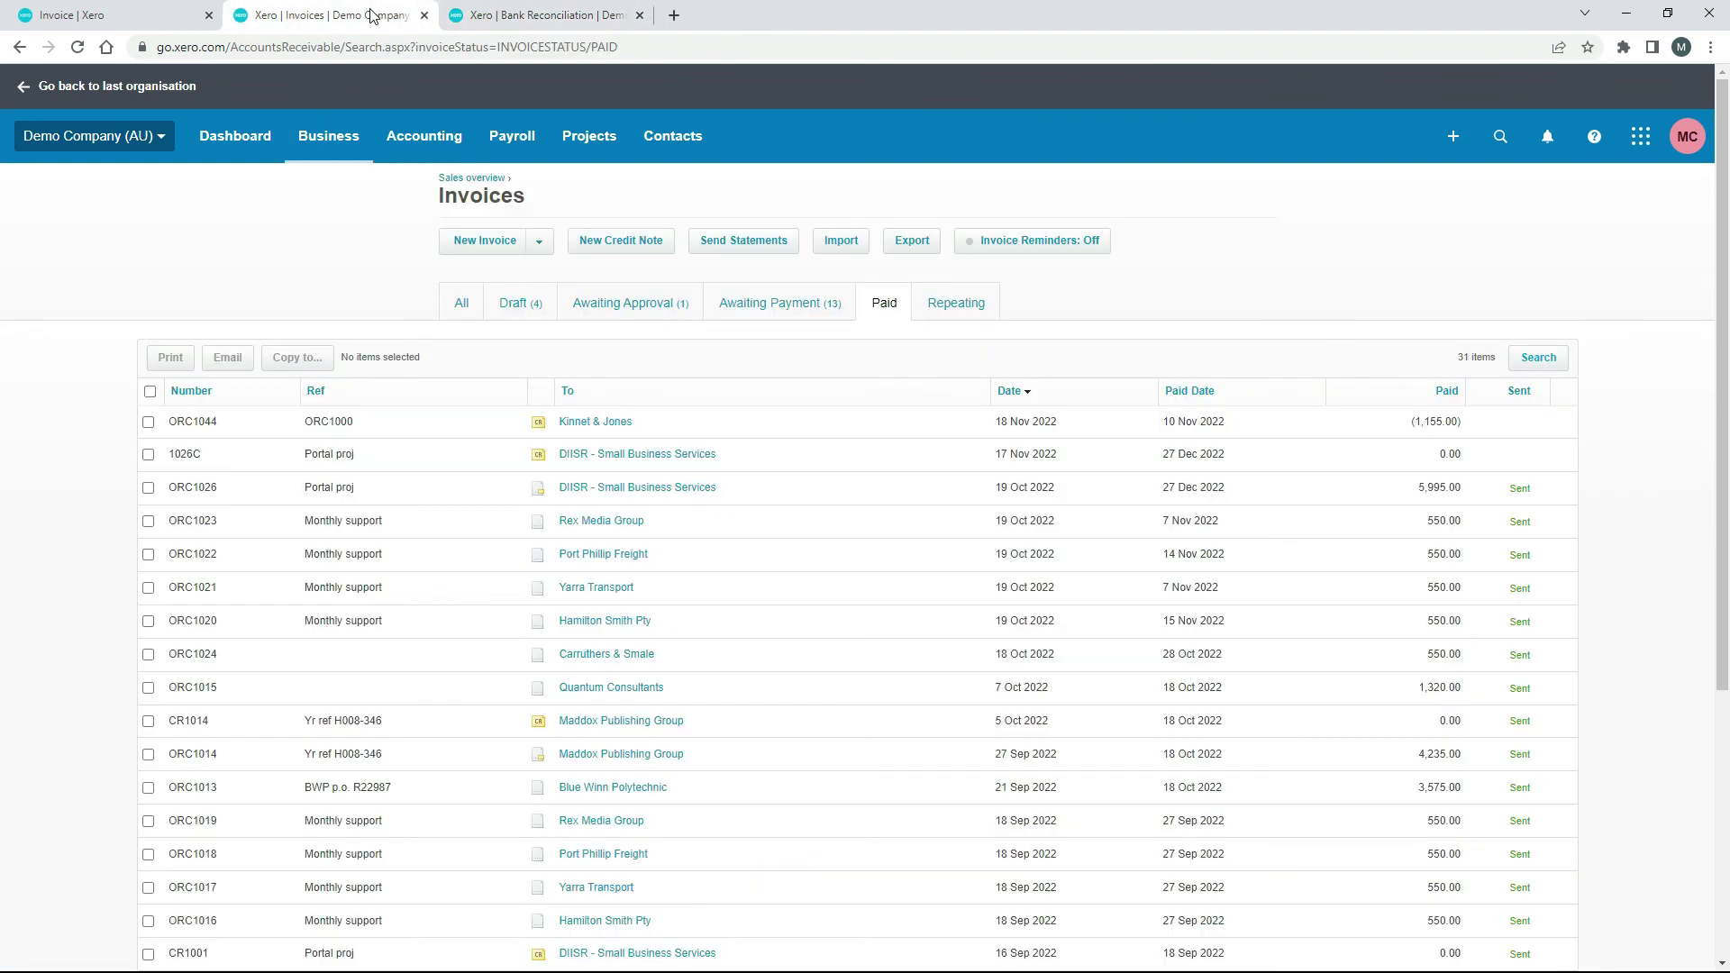
Verify ORC1044 is paid with 0.00 credit left, then view the 28-item reconciliation
left_click(610, 431)
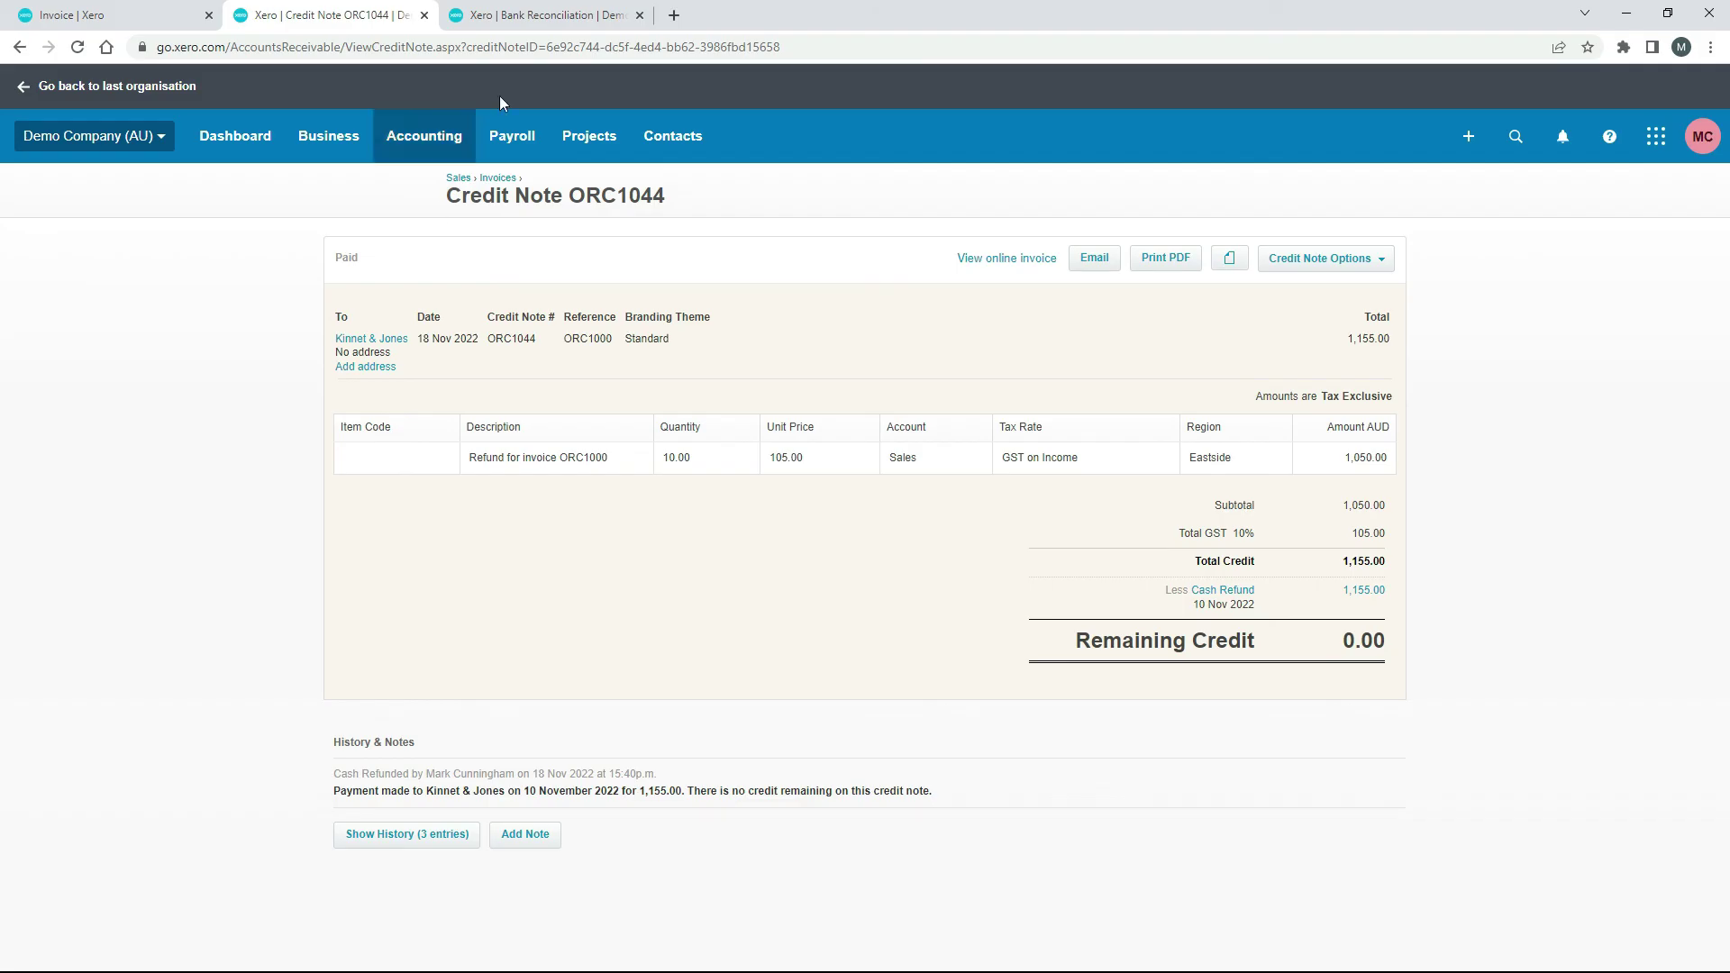
left_click(553, 16)
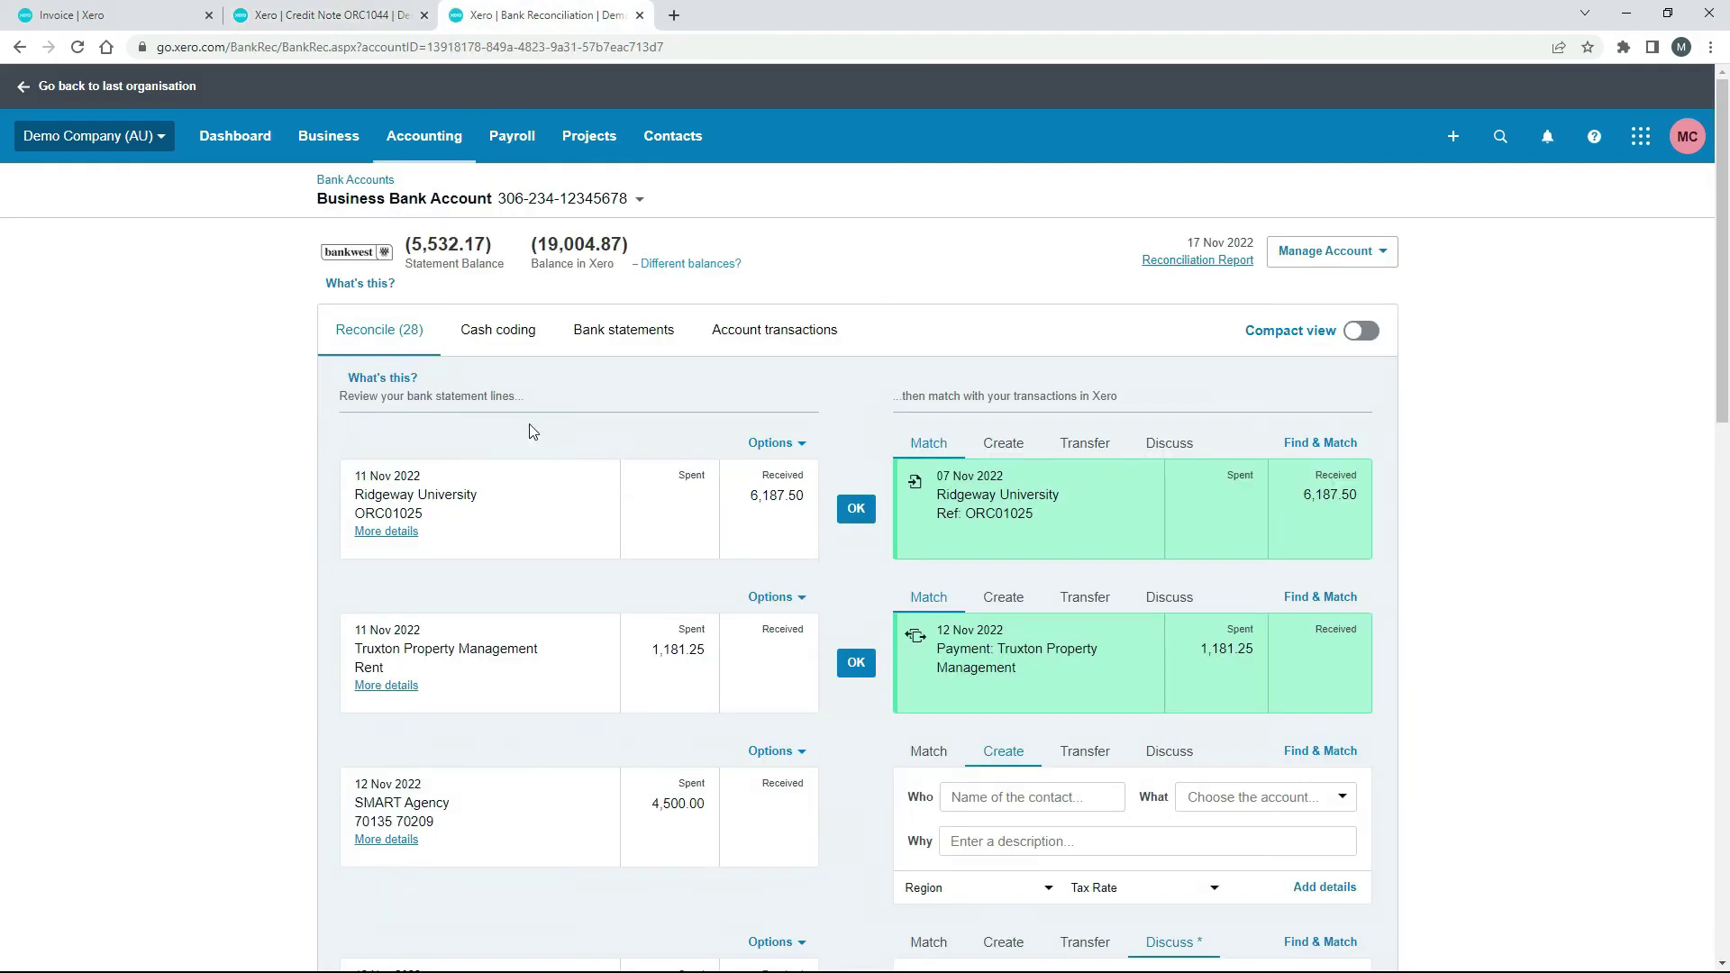